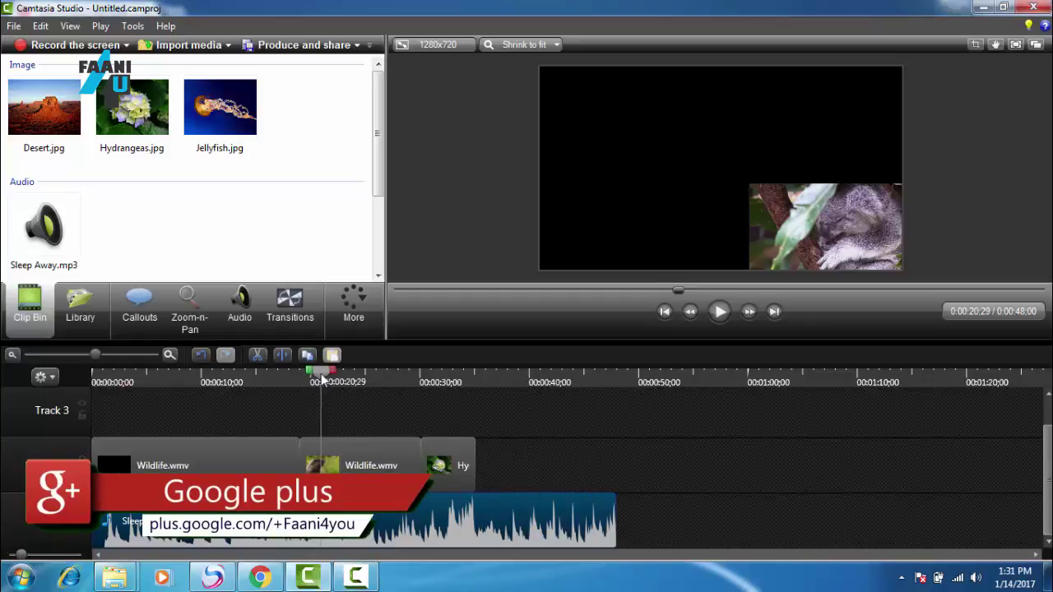
Step: Play the project from near the start of the timeline and pause it at about 5 seconds
{"action": "left_click_drag", "start_coordinate": [320, 373], "coordinate": [100, 374]}
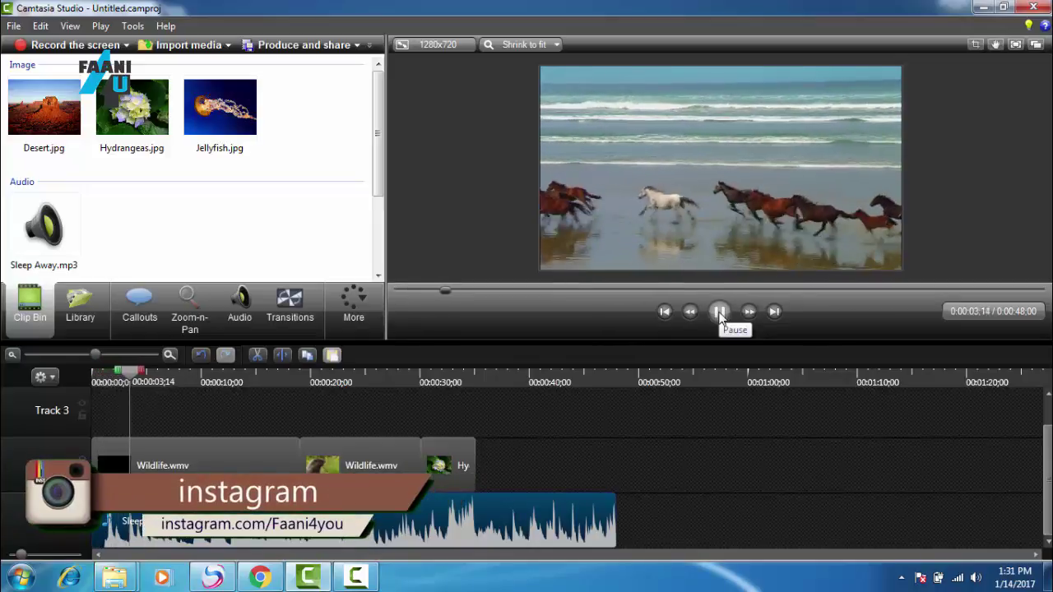
{"action": "left_click", "coordinate": [719, 317]}
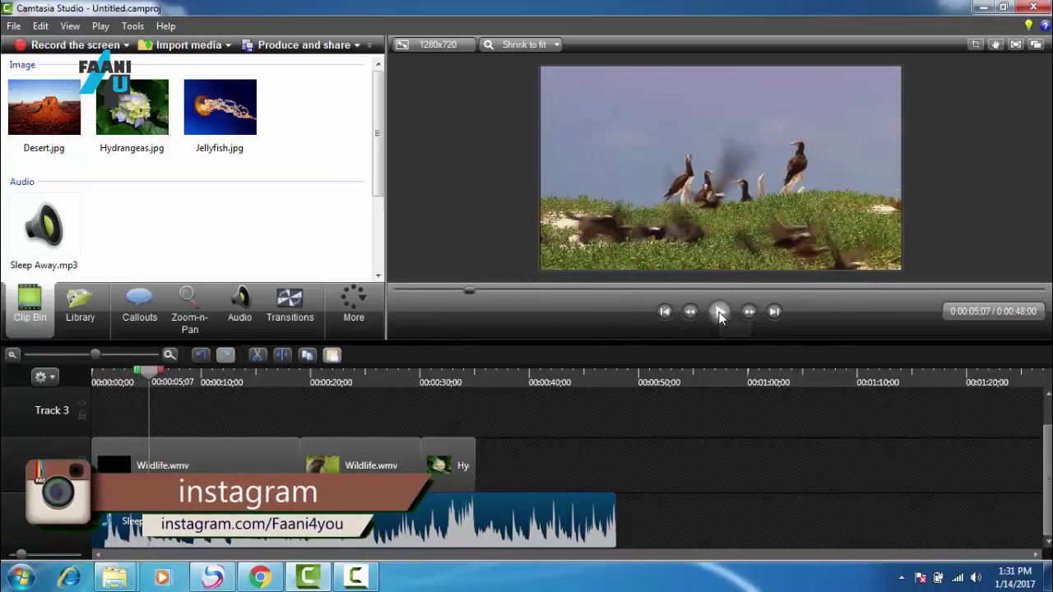
Step: Preview the Multiply animation from the library's Math Symbols folder, and collapse the folder
{"action": "left_click", "coordinate": [88, 316]}
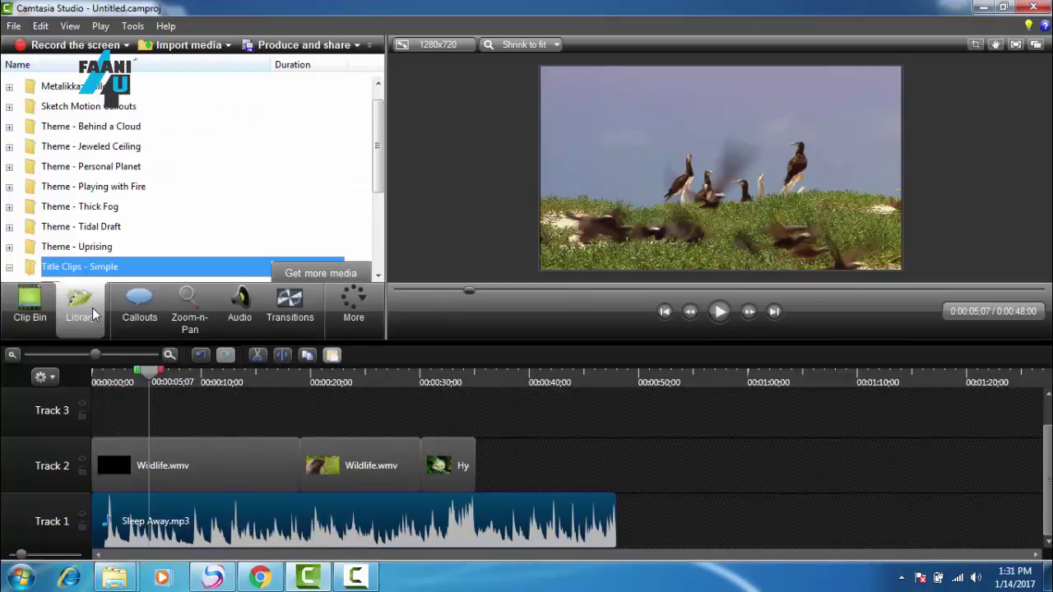
{"action": "mouse_move", "coordinate": [375, 144]}
{"action": "left_mouse_down"}
{"action": "mouse_move", "coordinate": [374, 133]}
{"action": "mouse_move", "coordinate": [381, 224]}
{"action": "mouse_move", "coordinate": [384, 134]}
{"action": "left_mouse_up"}
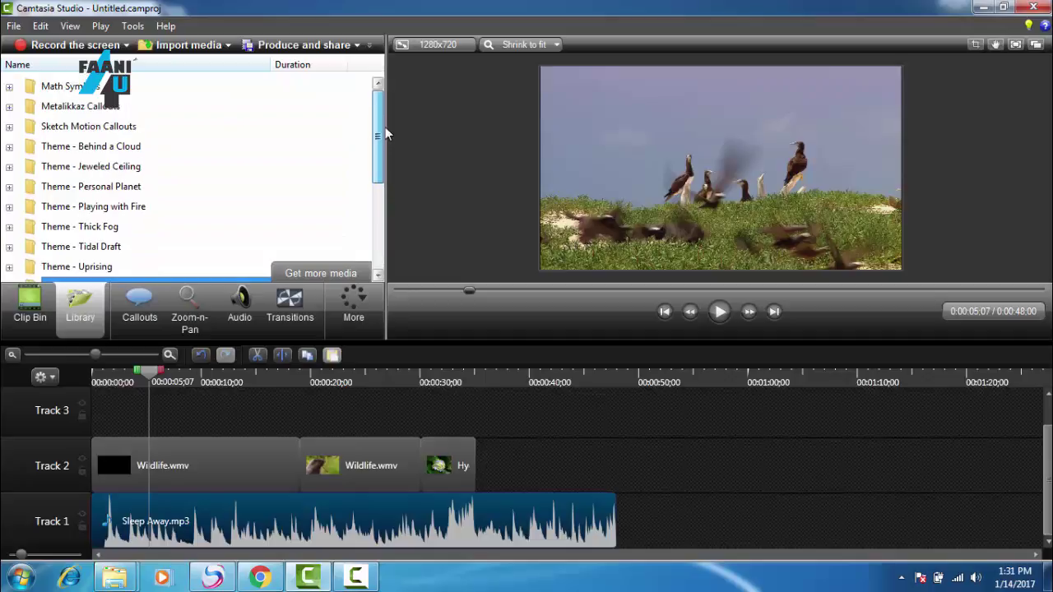
{"action": "double_click", "coordinate": [62, 93]}
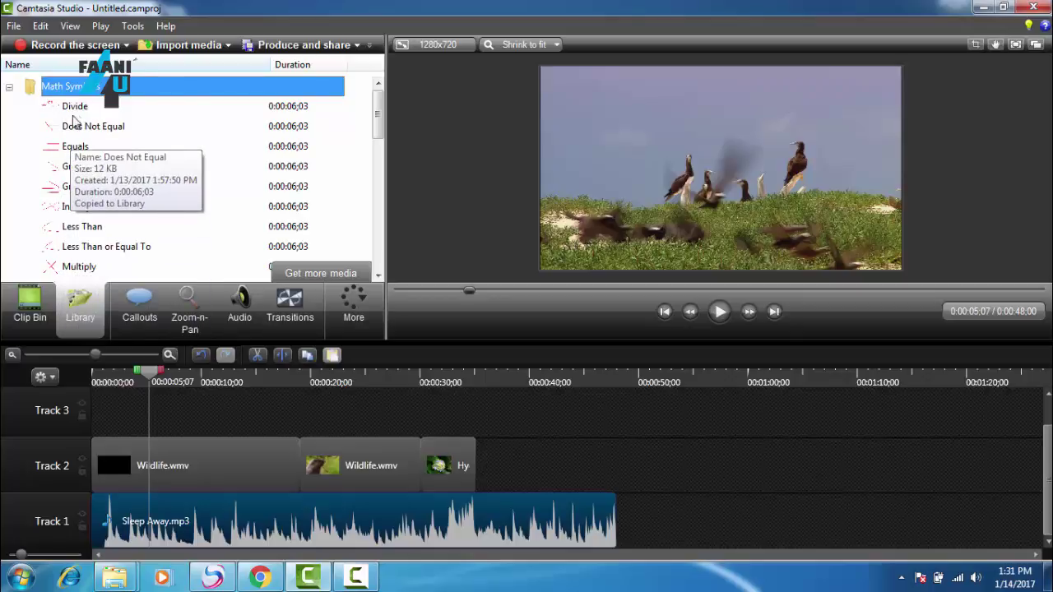
{"action": "scroll", "coordinate": [70, 152], "scroll_direction": "down", "scroll_amount": 1}
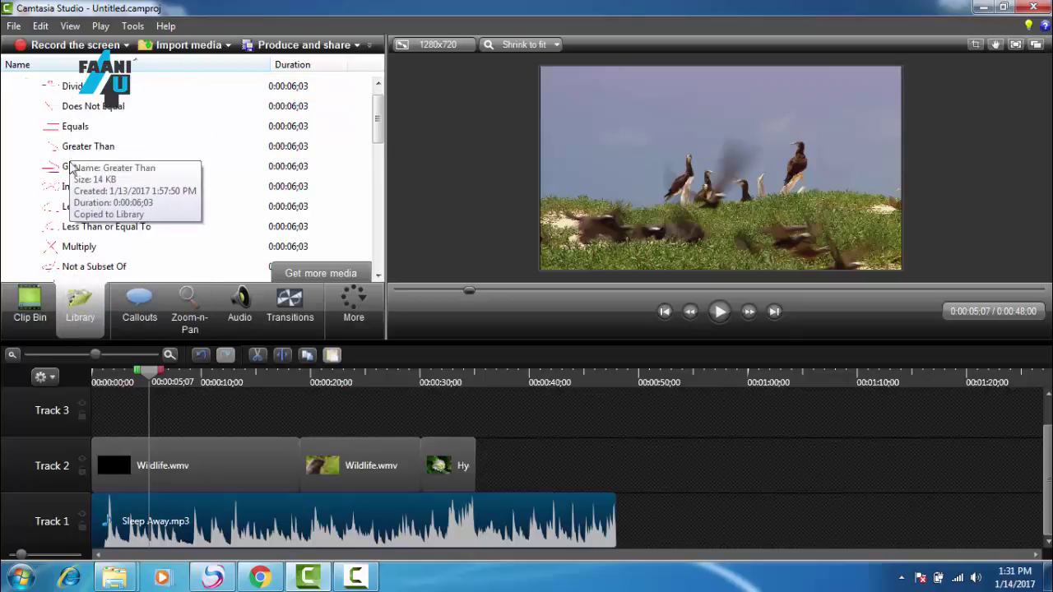
{"action": "double_click", "coordinate": [72, 252]}
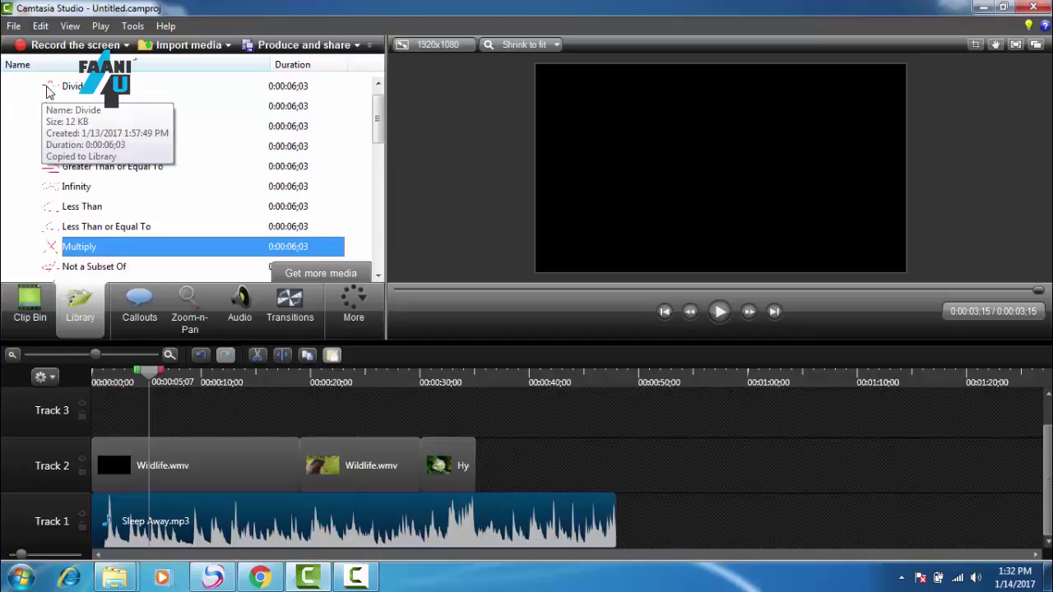
{"action": "scroll", "coordinate": [378, 138], "scroll_direction": "up", "scroll_amount": 2}
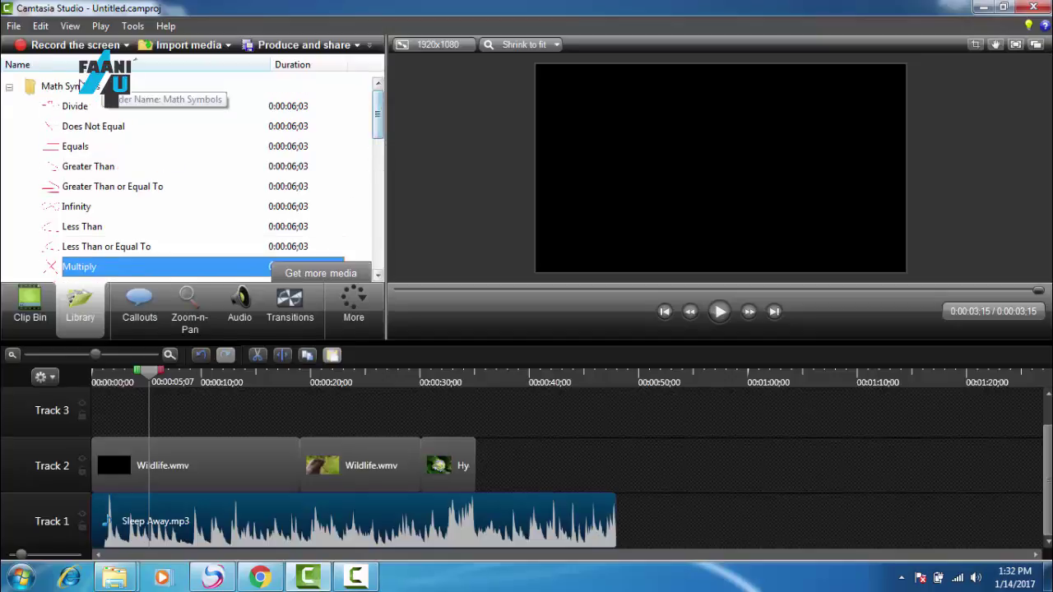
{"action": "double_click", "coordinate": [33, 87]}
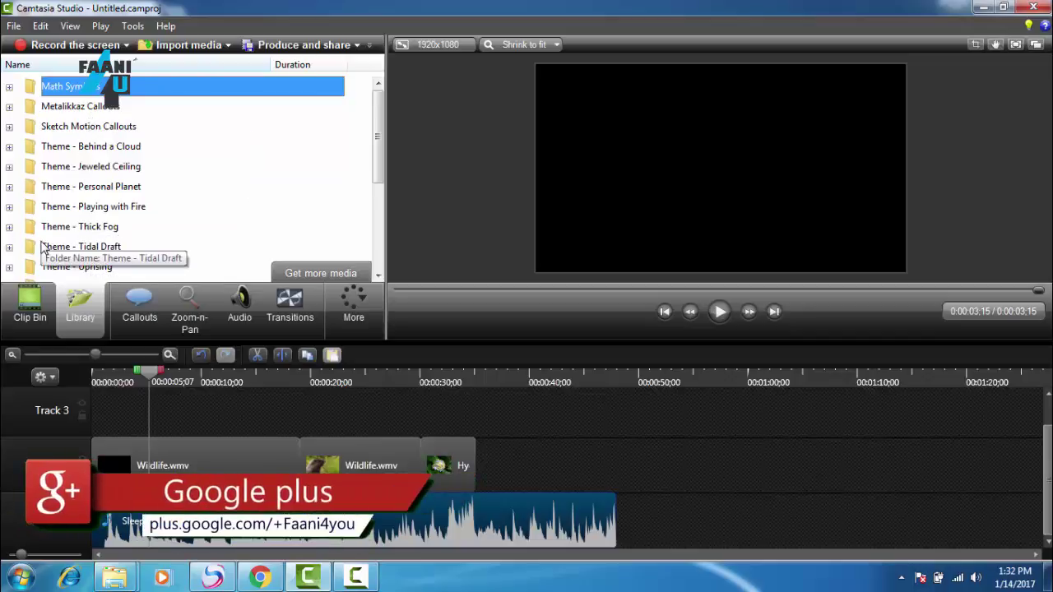
Step: Preview the Behind a Cloud theme's Animated Title, Basic Title, Arrow 1, Arrow 2, Banner and Curvy Rectangle callouts, and collapse its folder
{"action": "left_click_drag", "start_coordinate": [376, 176], "coordinate": [374, 197]}
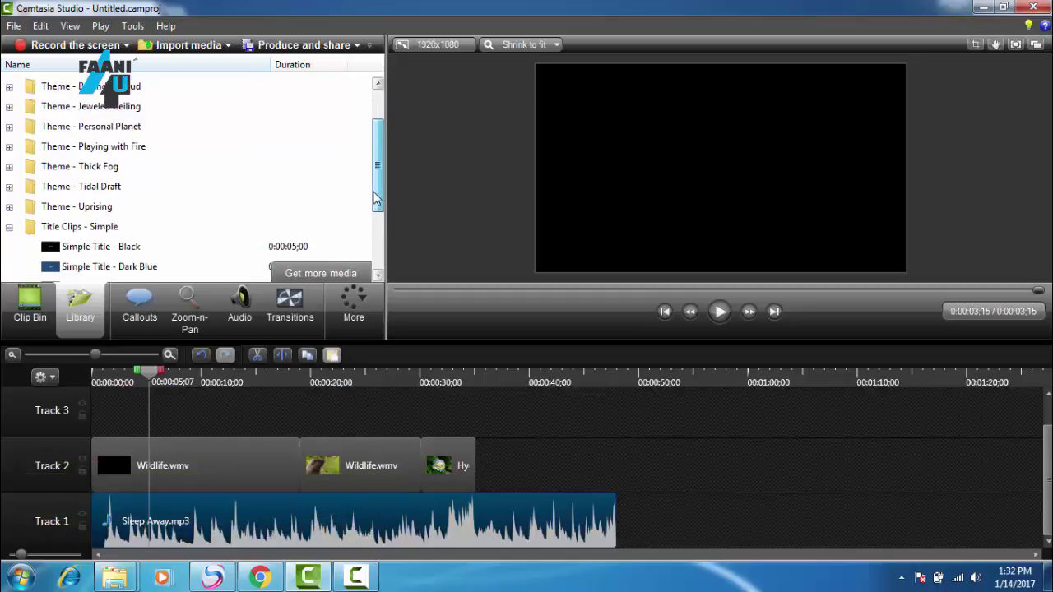
{"action": "left_click_drag", "start_coordinate": [374, 197], "coordinate": [377, 168]}
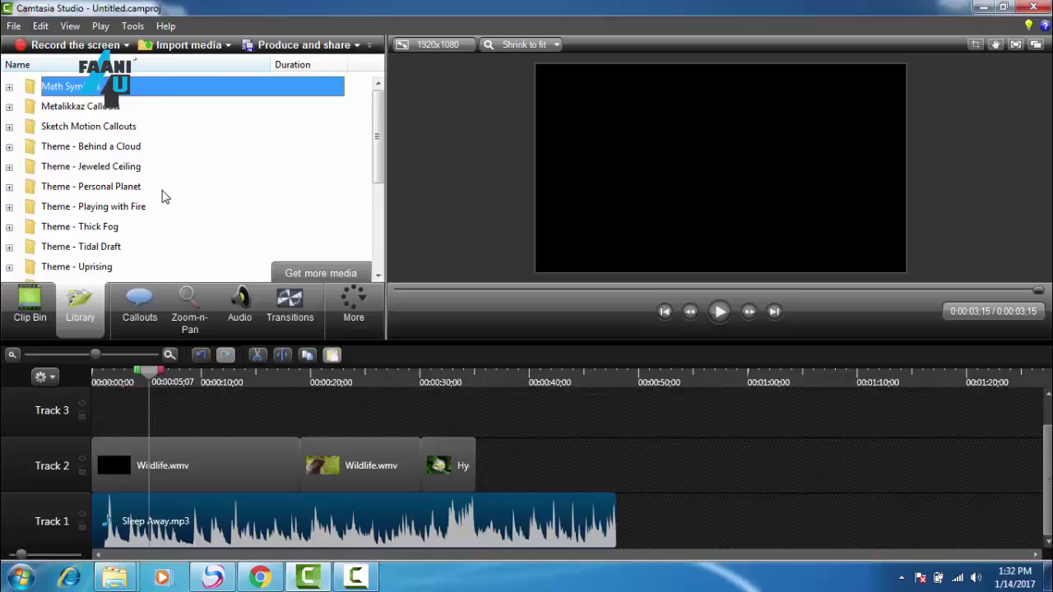
{"action": "double_click", "coordinate": [35, 148]}
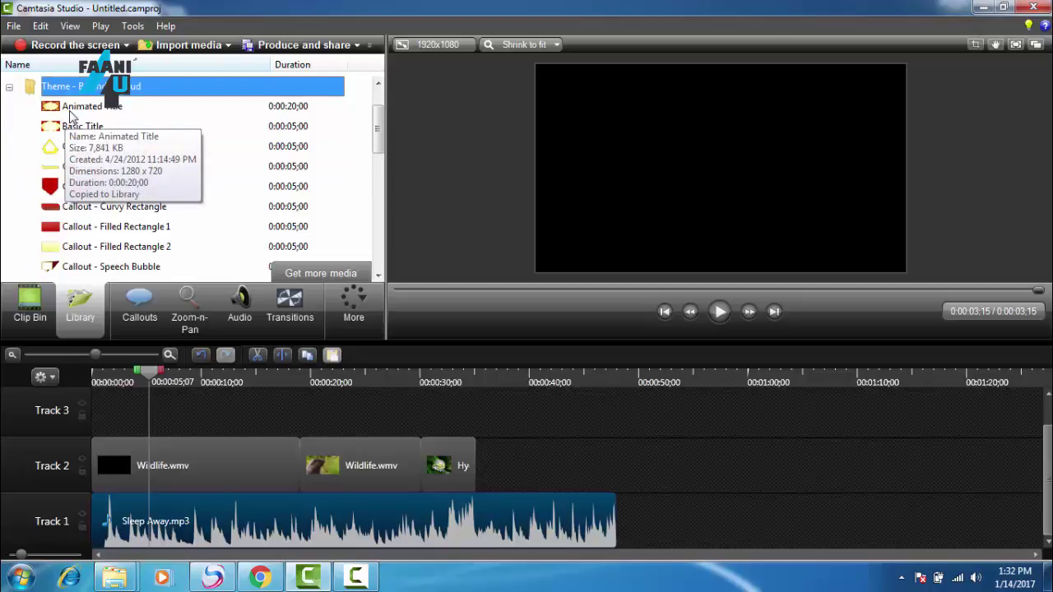
{"action": "double_click", "coordinate": [70, 116]}
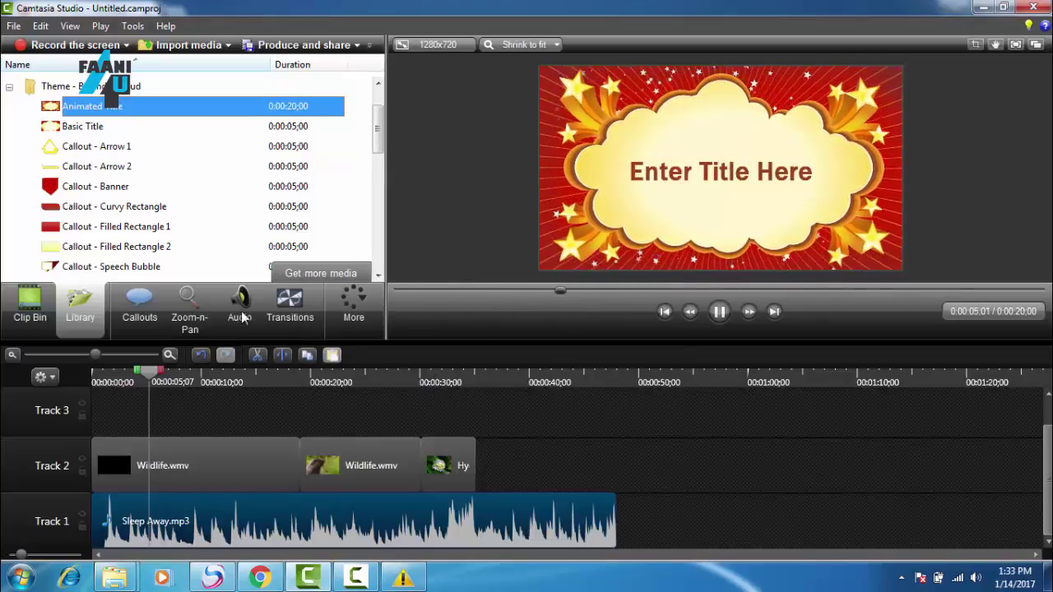
{"action": "left_click", "coordinate": [73, 133]}
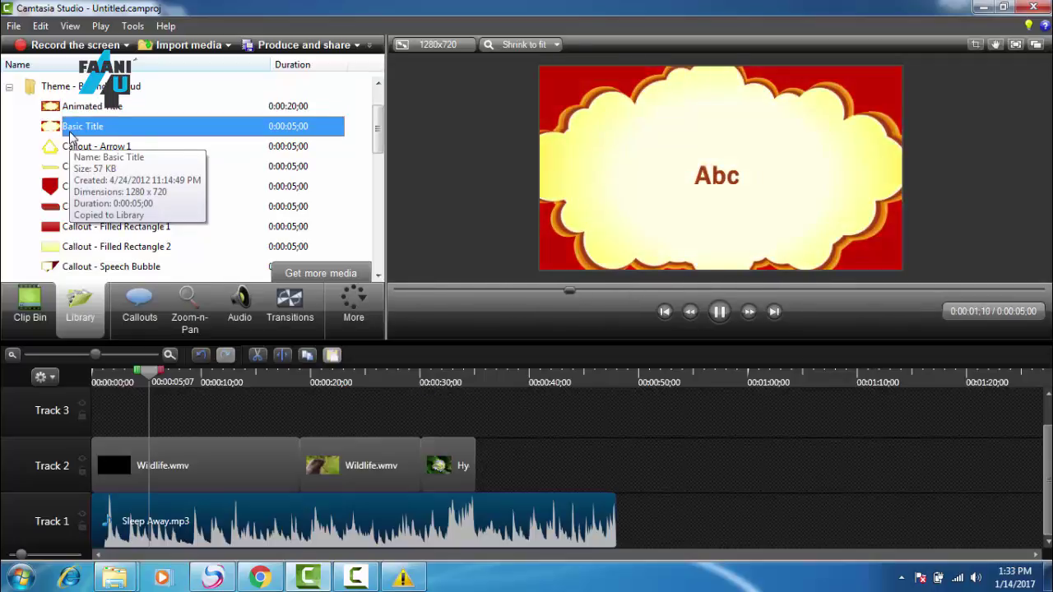
{"action": "left_click", "coordinate": [72, 148]}
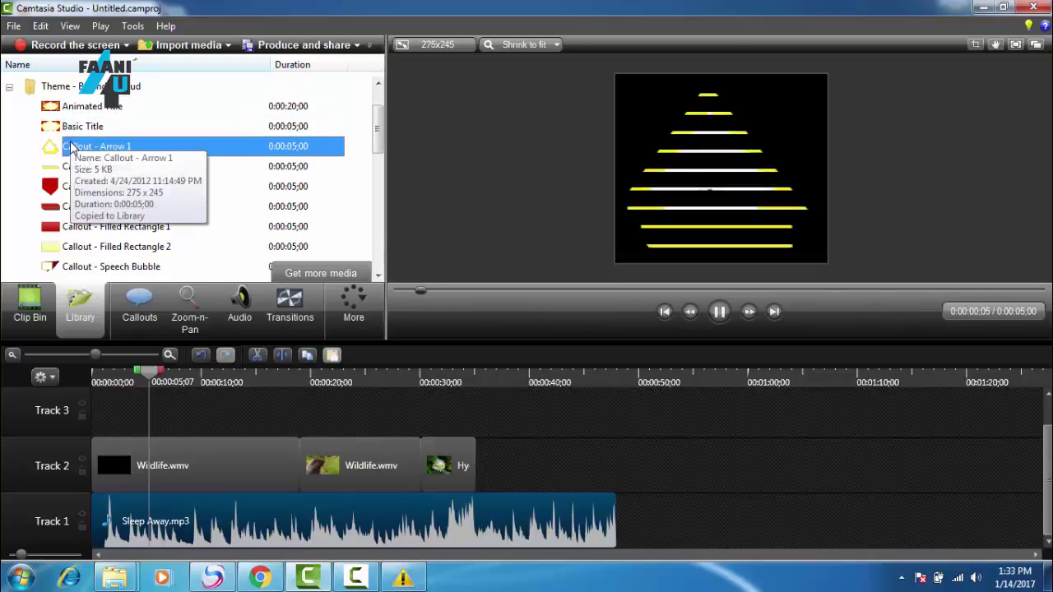
{"action": "left_click", "coordinate": [71, 168]}
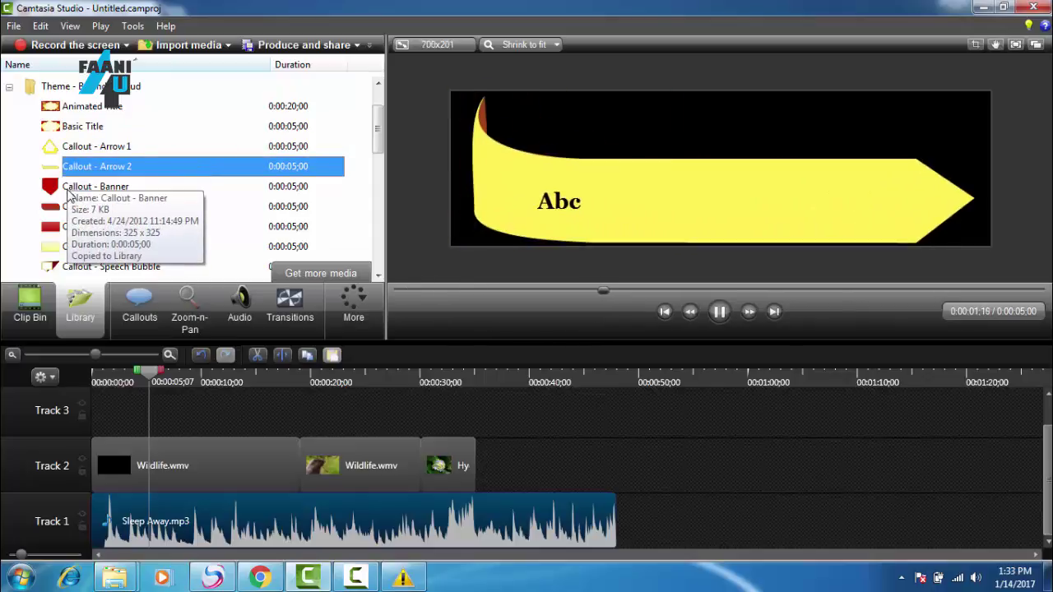
{"action": "left_click", "coordinate": [69, 189]}
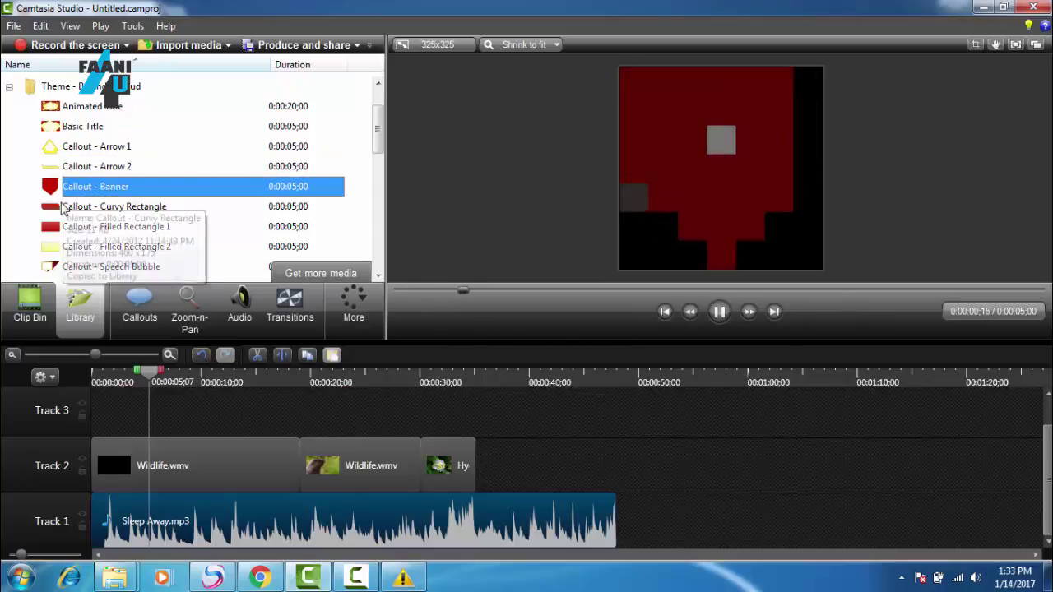
{"action": "left_click", "coordinate": [63, 209]}
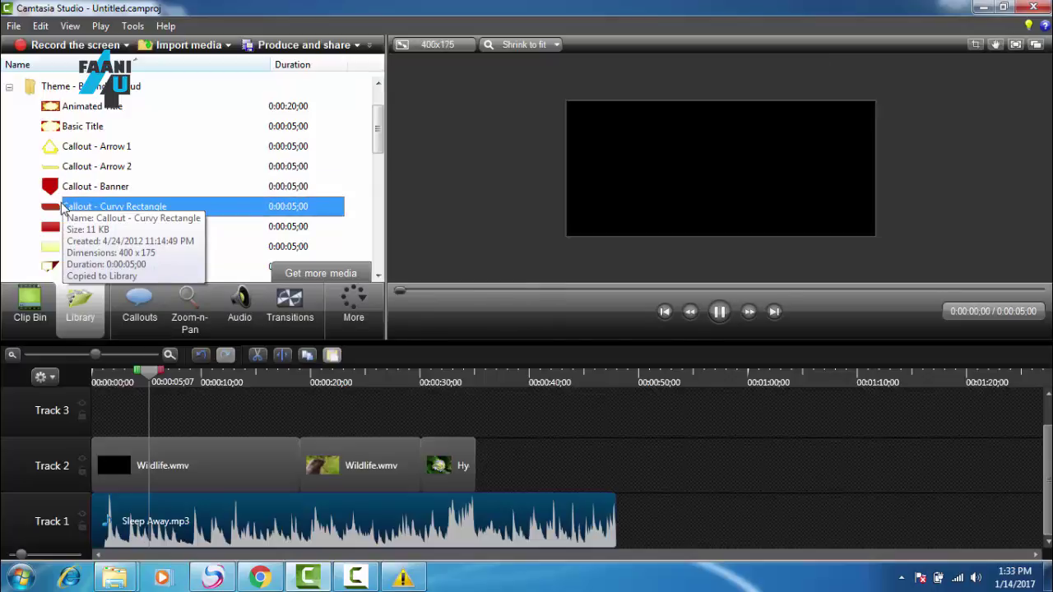
{"action": "double_click", "coordinate": [30, 93]}
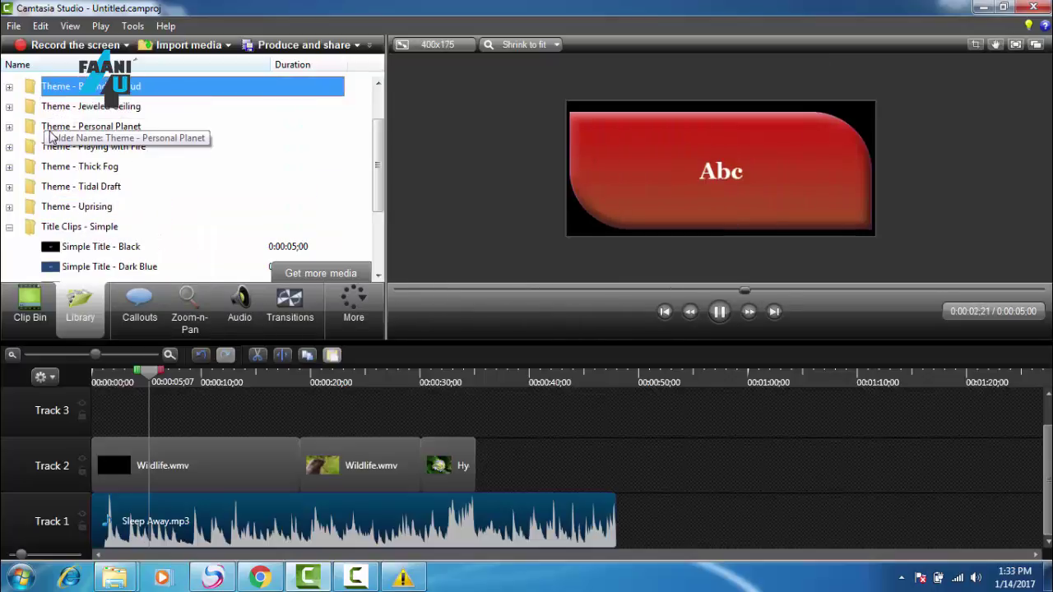
Step: Preview the Personal Planet theme's Animated Title and its Arrow, Banner 2, Themed 1 and Themed 3 callouts, and collapse its folder
{"action": "double_click", "coordinate": [51, 131]}
{"action": "left_click", "coordinate": [57, 109]}
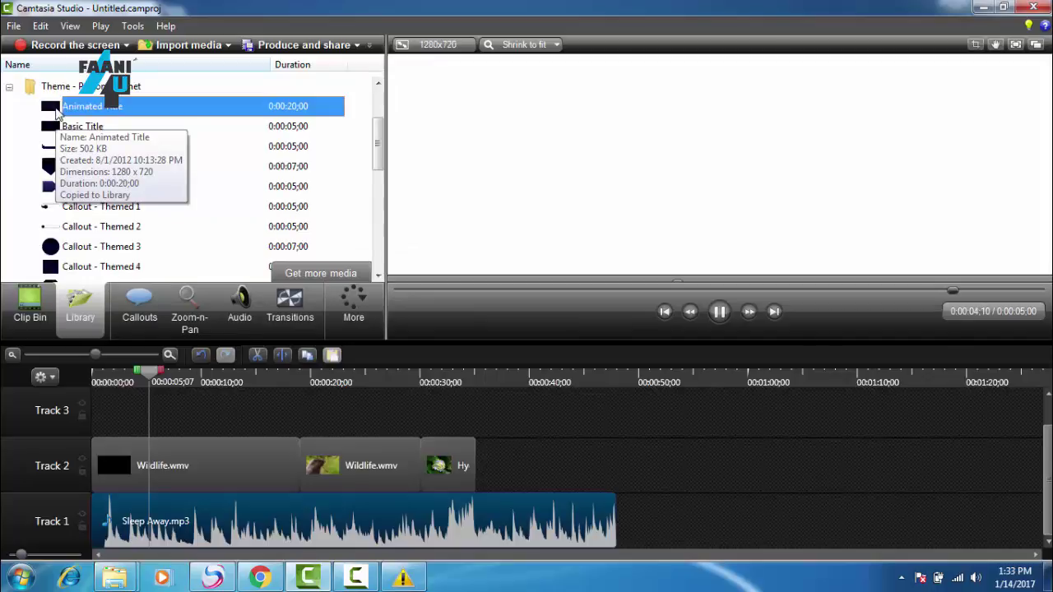
{"action": "left_click", "coordinate": [56, 149]}
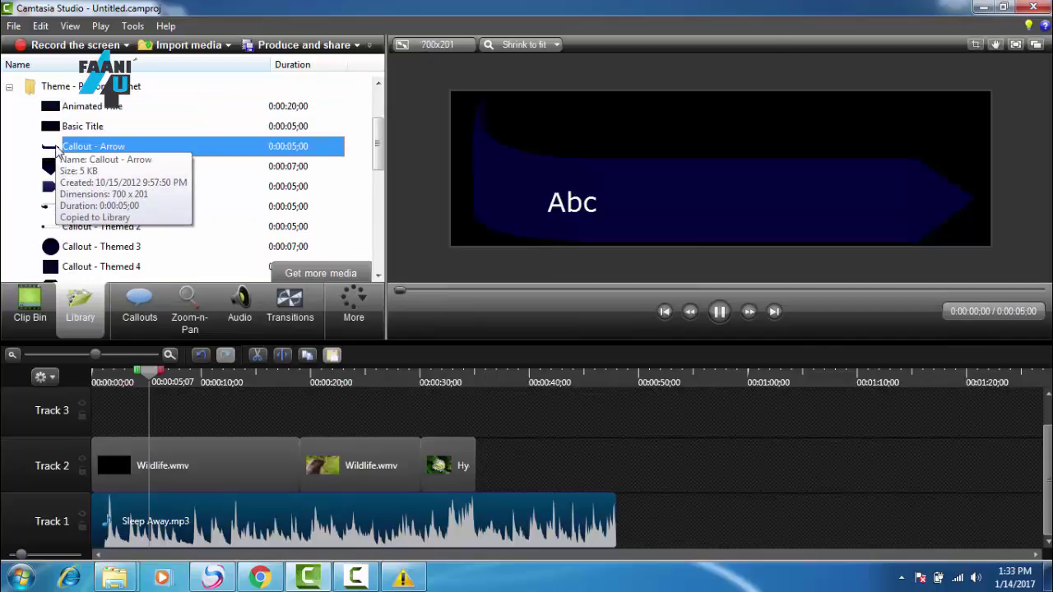
{"action": "left_click", "coordinate": [54, 189]}
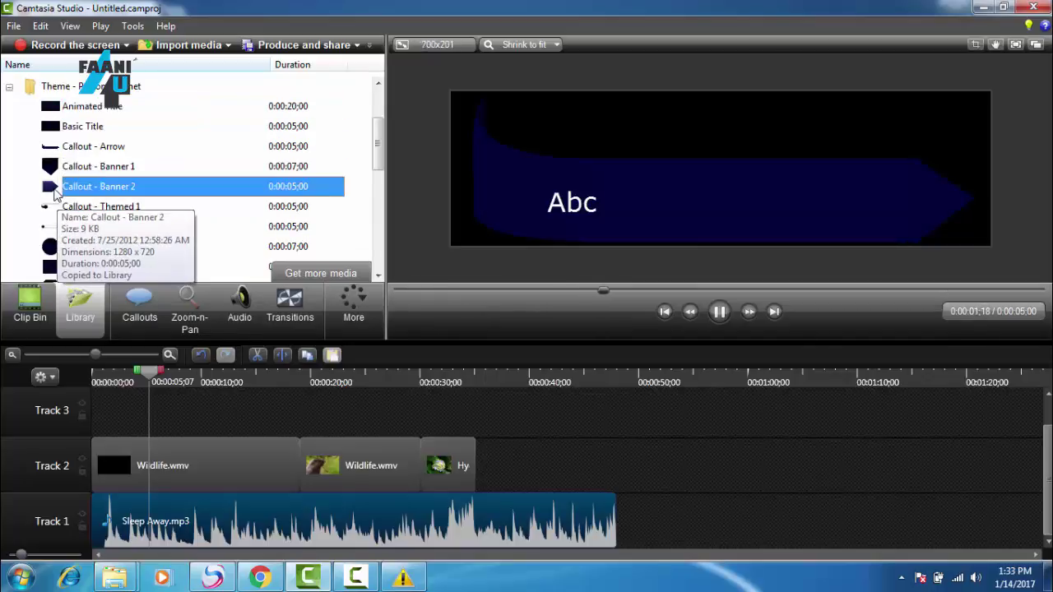
{"action": "left_click", "coordinate": [87, 207]}
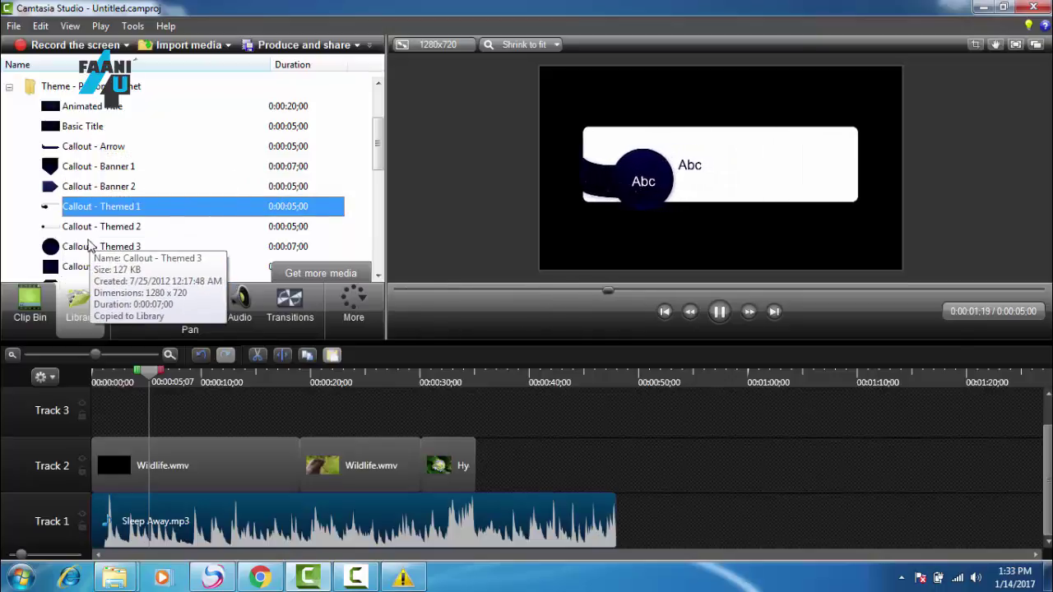
{"action": "left_click", "coordinate": [87, 248]}
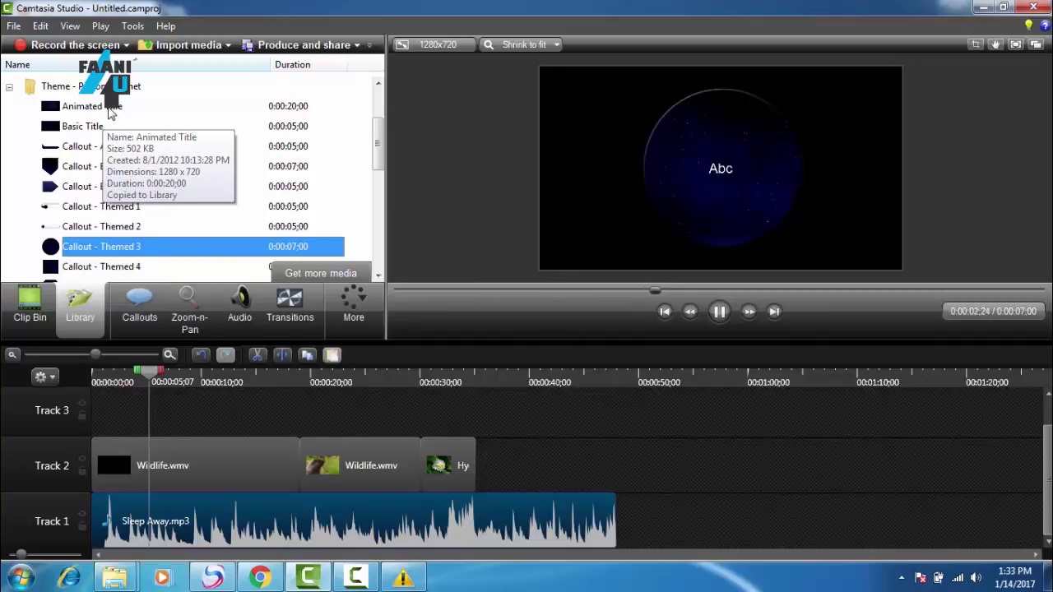
{"action": "left_click", "coordinate": [108, 109]}
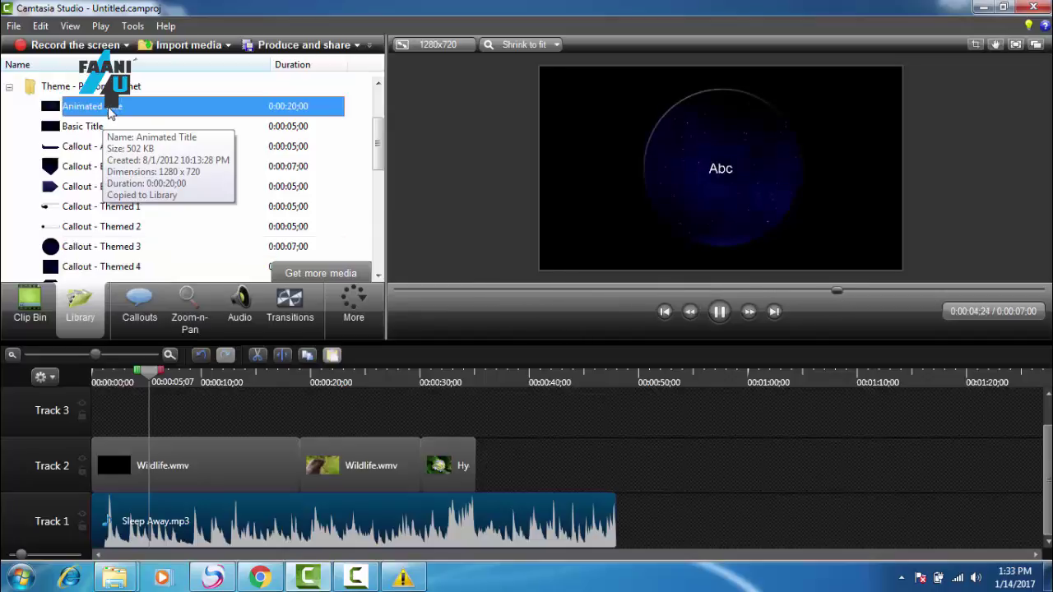
{"action": "left_click_drag", "start_coordinate": [382, 140], "coordinate": [252, 164]}
{"action": "left_click", "coordinate": [135, 206]}
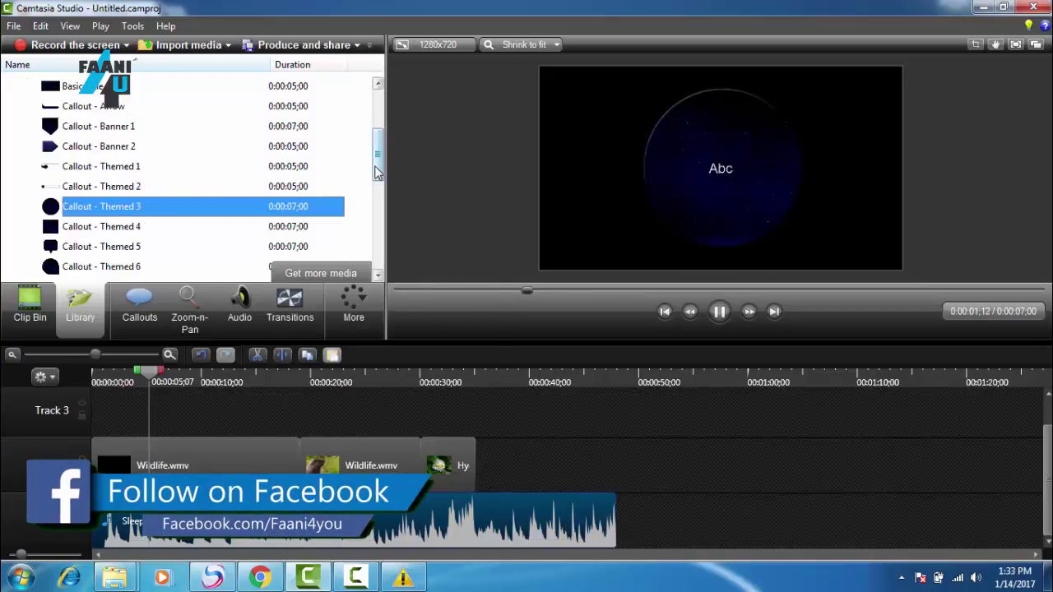
{"action": "left_click_drag", "start_coordinate": [376, 173], "coordinate": [376, 145]}
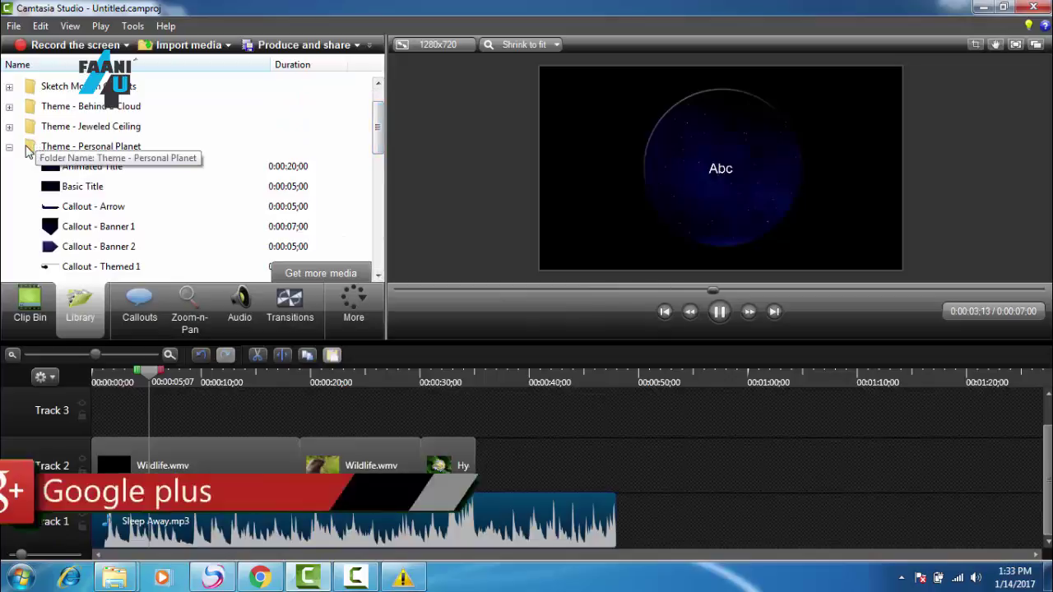
{"action": "double_click", "coordinate": [36, 147]}
Step: Look through the Jeweled Ceiling theme folder, and preview the Animated Title in the Behind a Cloud theme
{"action": "double_click", "coordinate": [33, 128]}
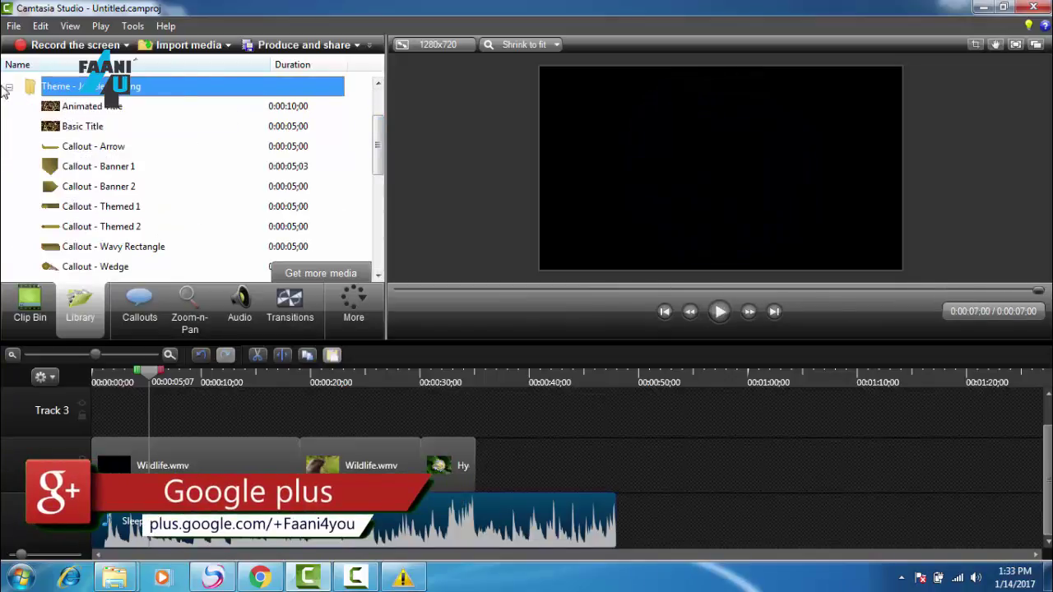
{"action": "double_click", "coordinate": [43, 93]}
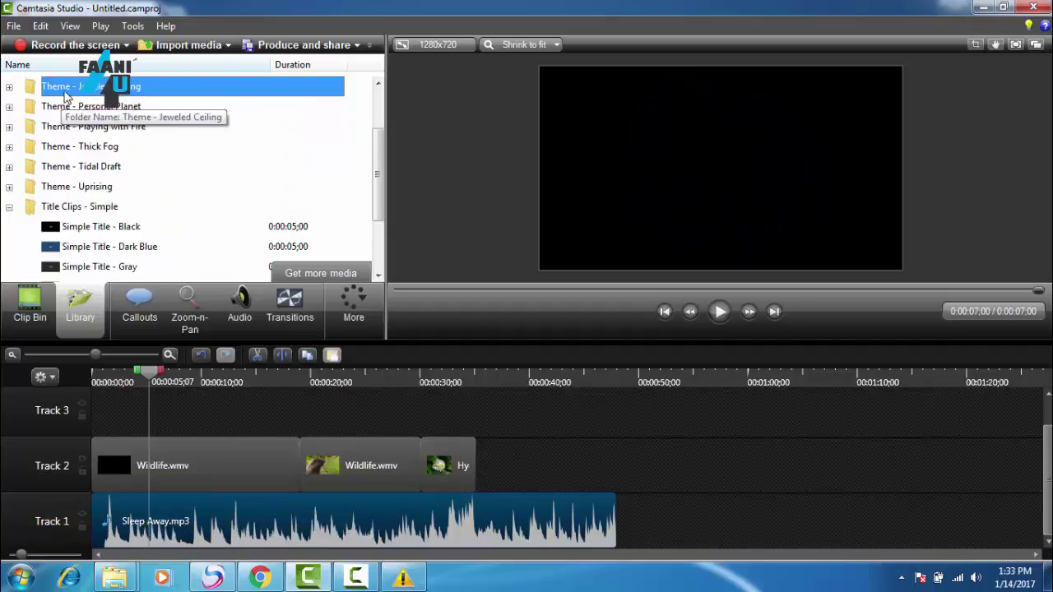
{"action": "scroll", "coordinate": [59, 123], "scroll_direction": "up", "scroll_amount": 1}
{"action": "double_click", "coordinate": [37, 87]}
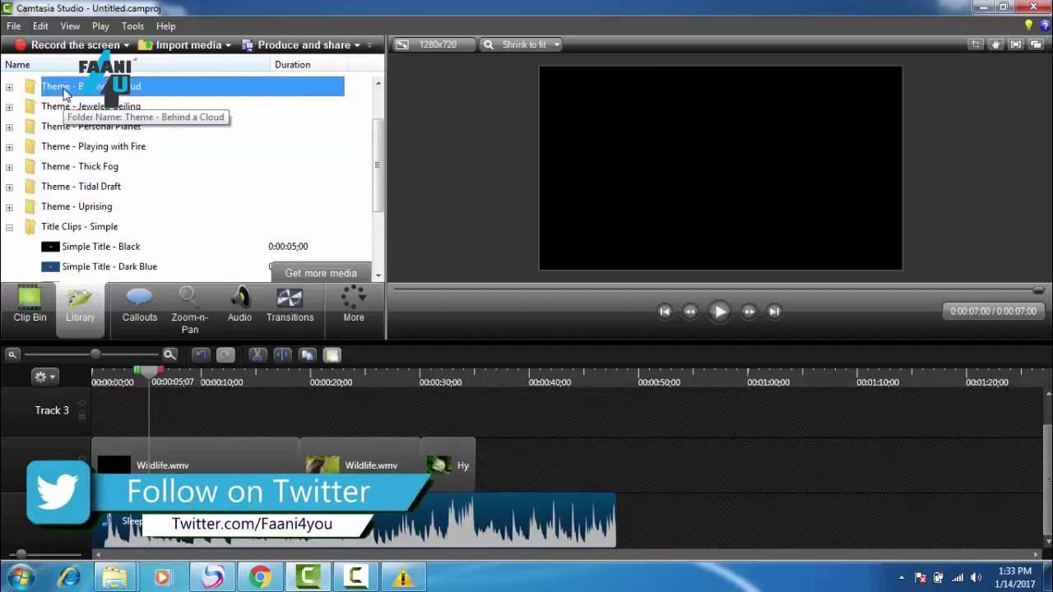
{"action": "left_click", "coordinate": [64, 107]}
{"action": "double_click", "coordinate": [64, 107]}
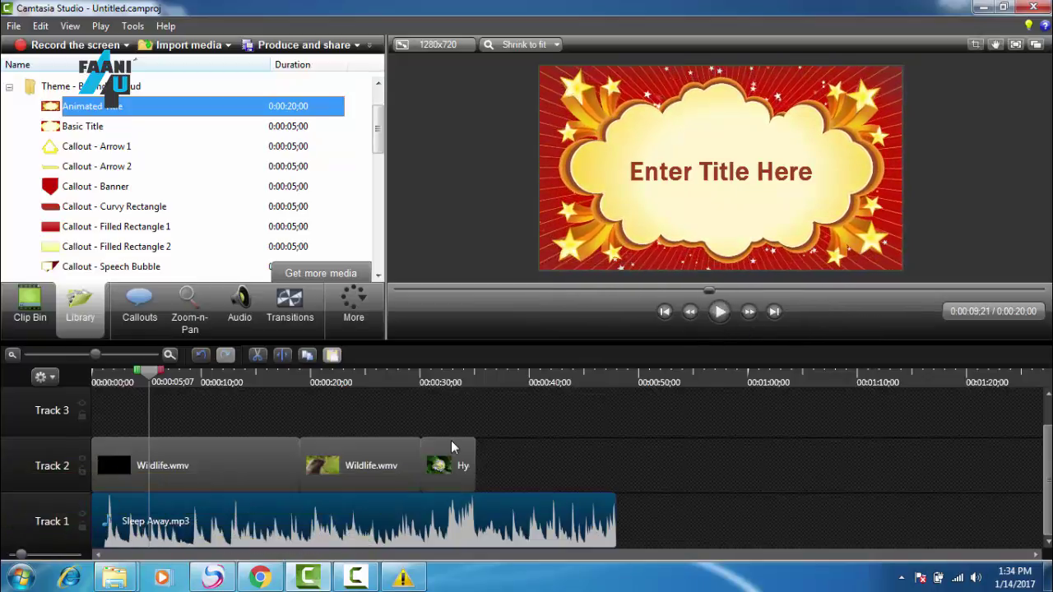
Step: Delete the Hydrangeas image clip and the second Wildlife.wmv clip from Track 2
{"action": "right_click", "coordinate": [450, 467]}
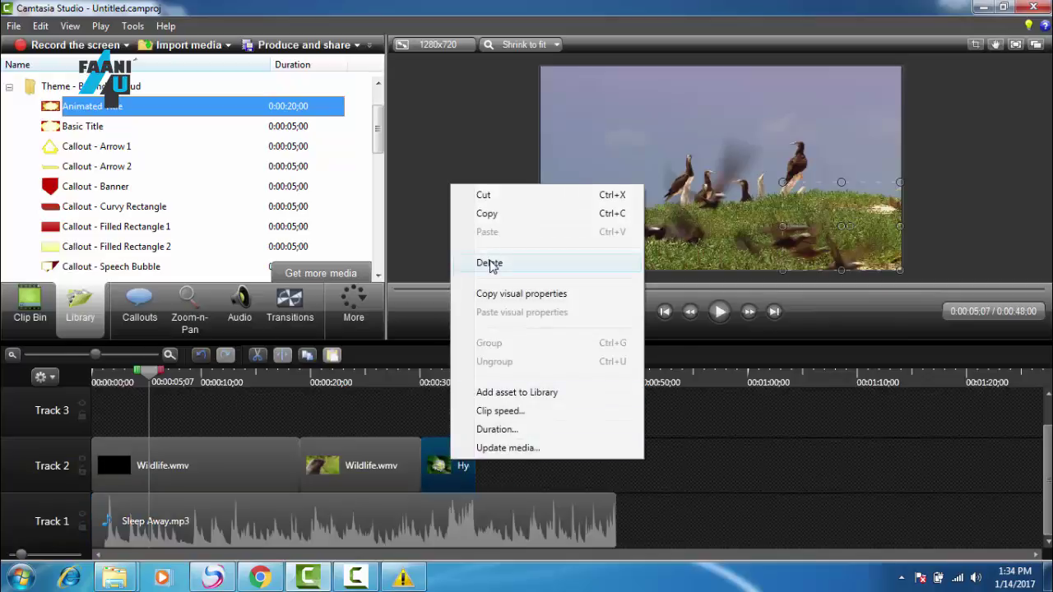
{"action": "left_click", "coordinate": [491, 263]}
{"action": "right_click", "coordinate": [388, 450]}
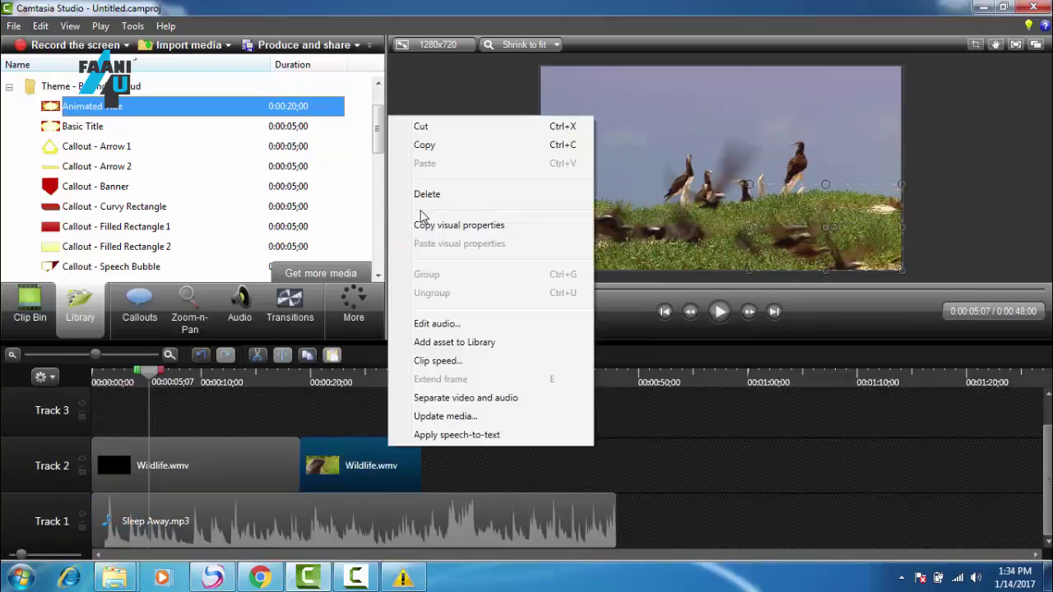
{"action": "left_click", "coordinate": [423, 198]}
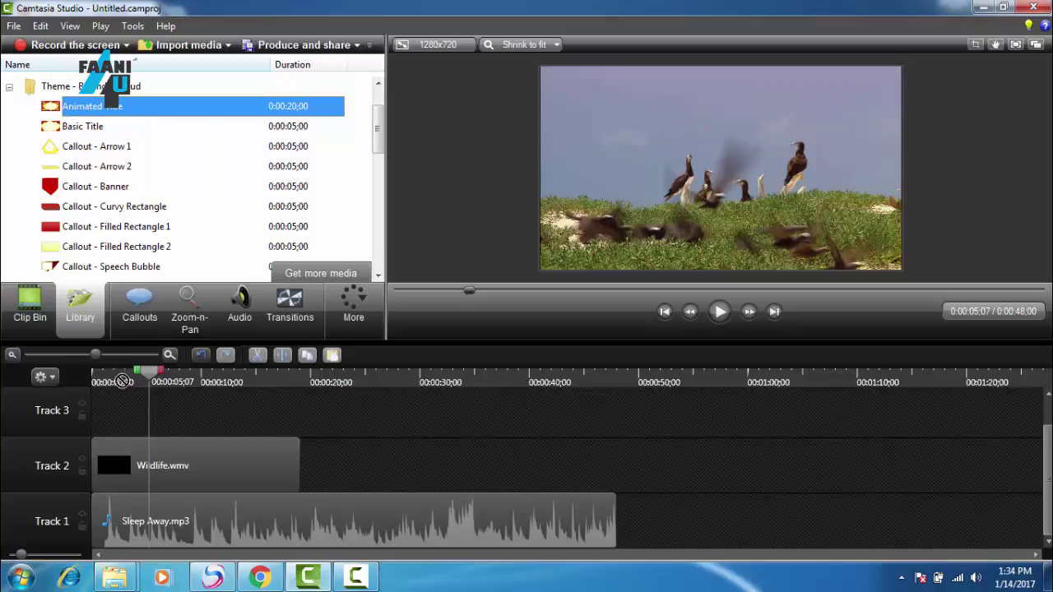
Step: Add the Behind a Cloud theme's Animated Title to Track 3, starting at about 3 seconds
{"action": "left_click_drag", "start_coordinate": [123, 409], "coordinate": [123, 403]}
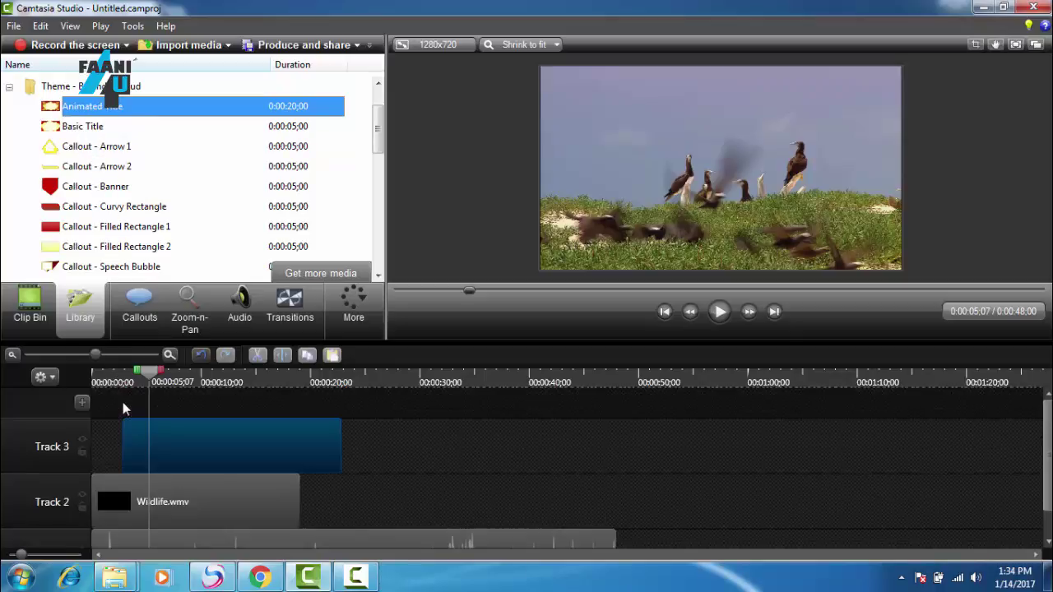
Step: Move the Animated Title group to the very start of Track 3, reduce the track height, and expand the group to show its clips
{"action": "left_click_drag", "start_coordinate": [173, 445], "coordinate": [124, 449]}
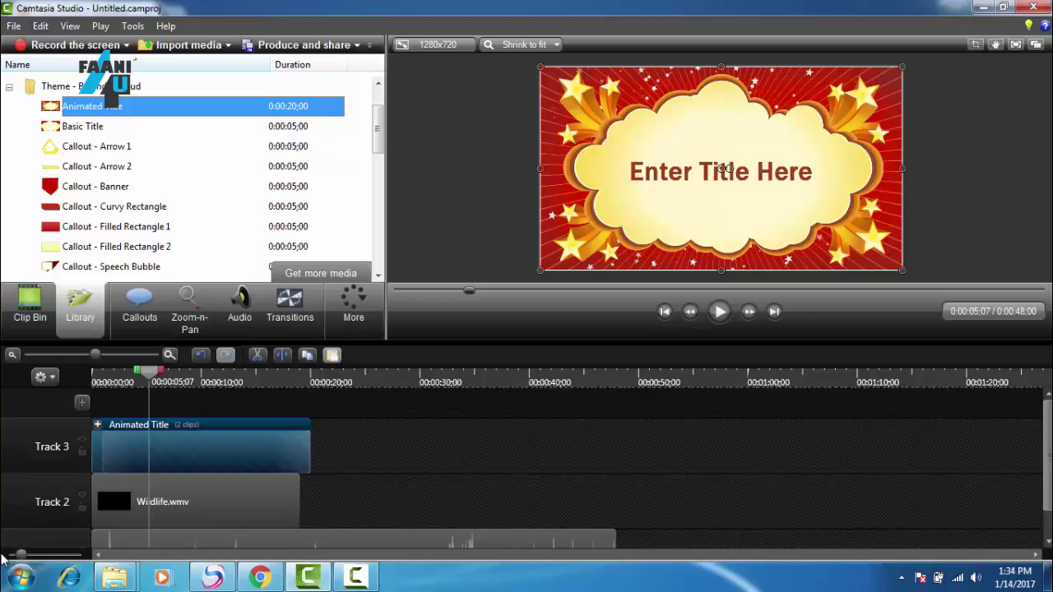
{"action": "left_click_drag", "start_coordinate": [20, 558], "coordinate": [5, 558]}
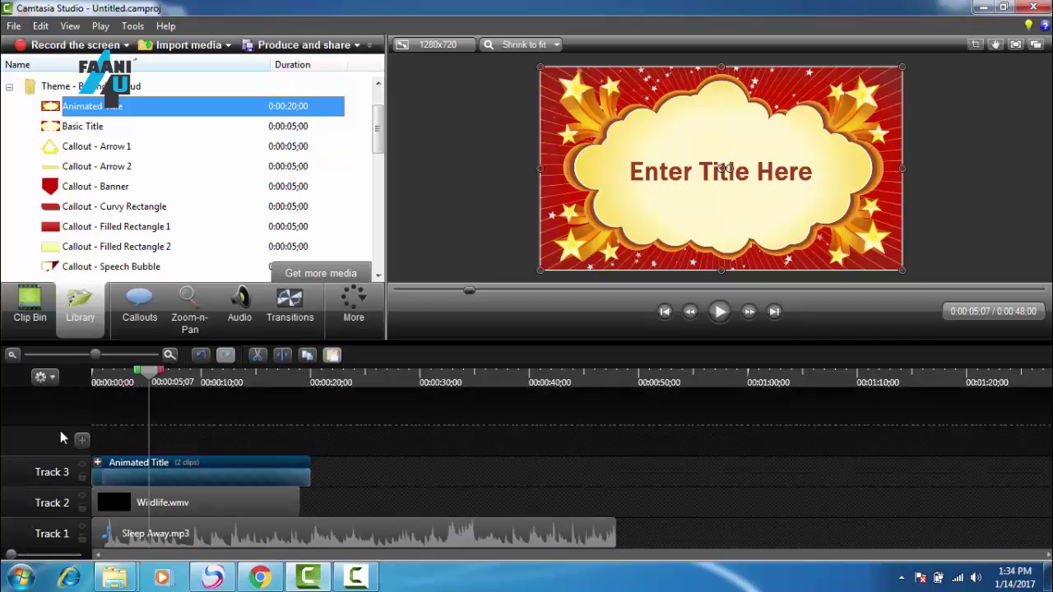
{"action": "left_click", "coordinate": [97, 463]}
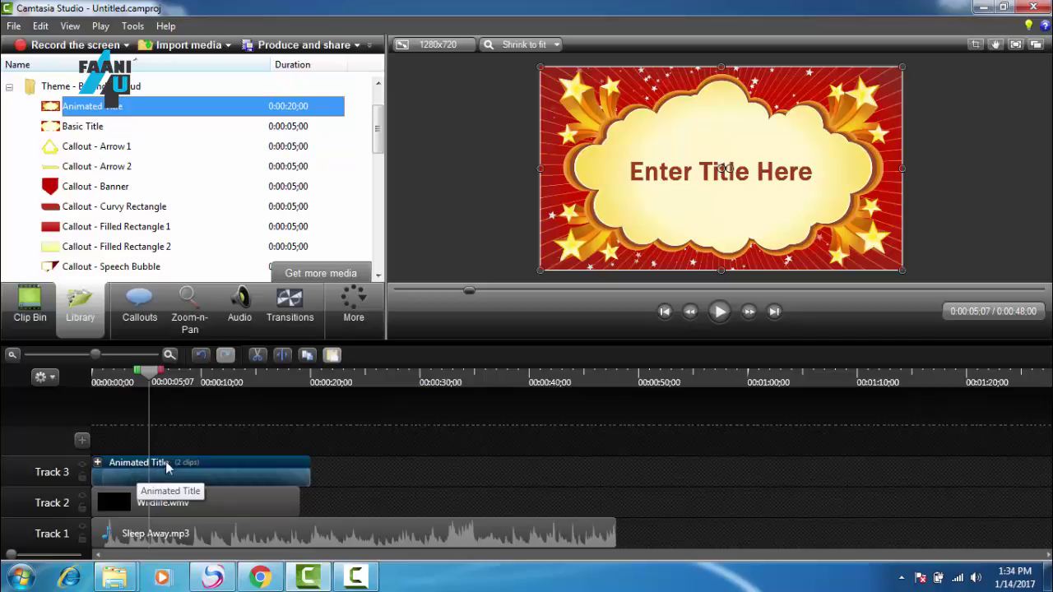
{"action": "left_click", "coordinate": [97, 463]}
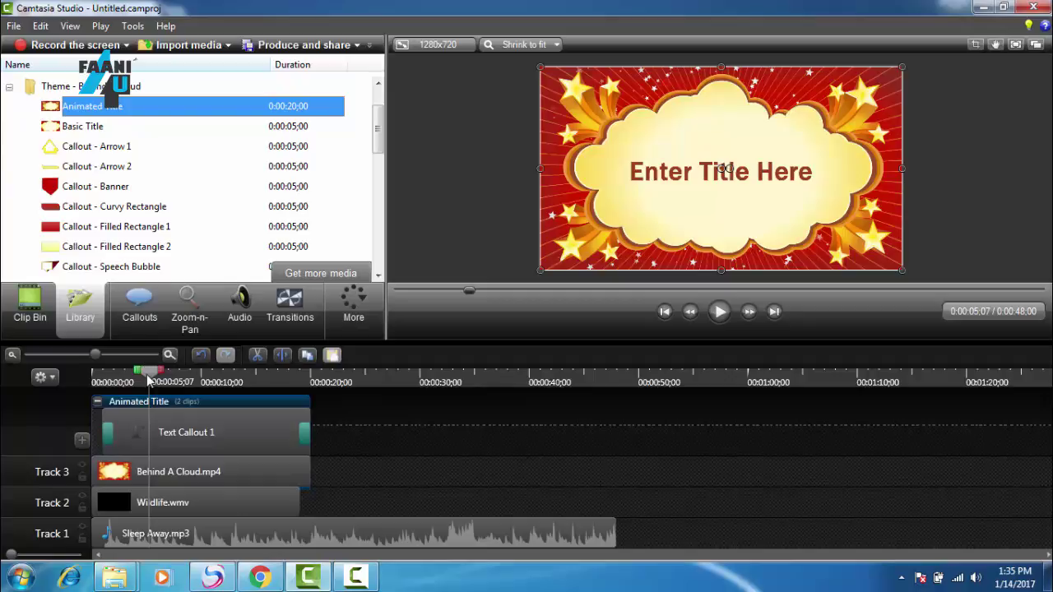
Step: Preview the animated title by playing the timeline from the beginning to about 14 seconds
{"action": "left_click_drag", "start_coordinate": [150, 380], "coordinate": [93, 378]}
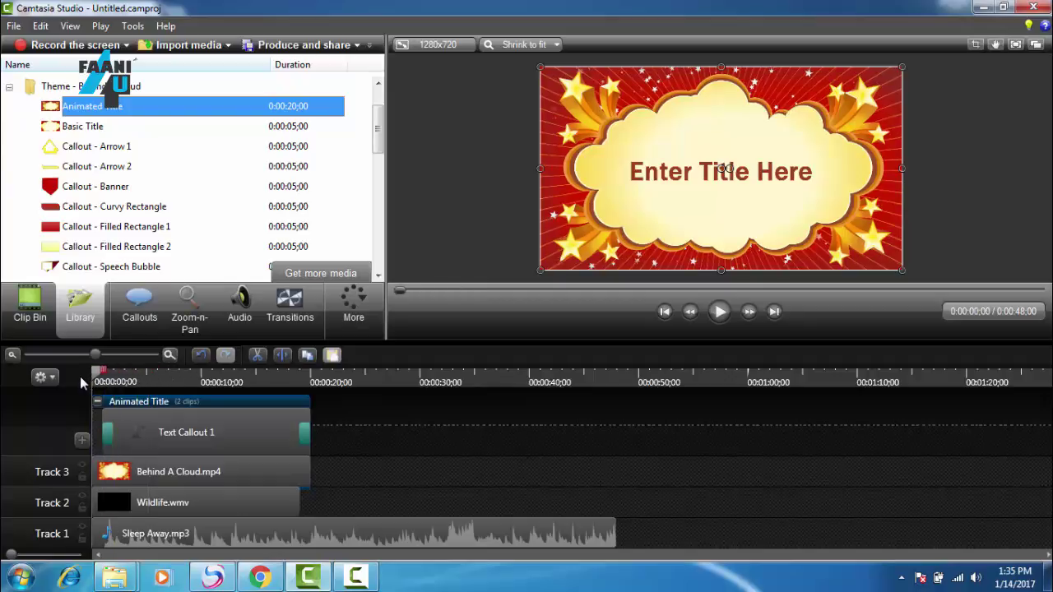
{"action": "left_click", "coordinate": [718, 316]}
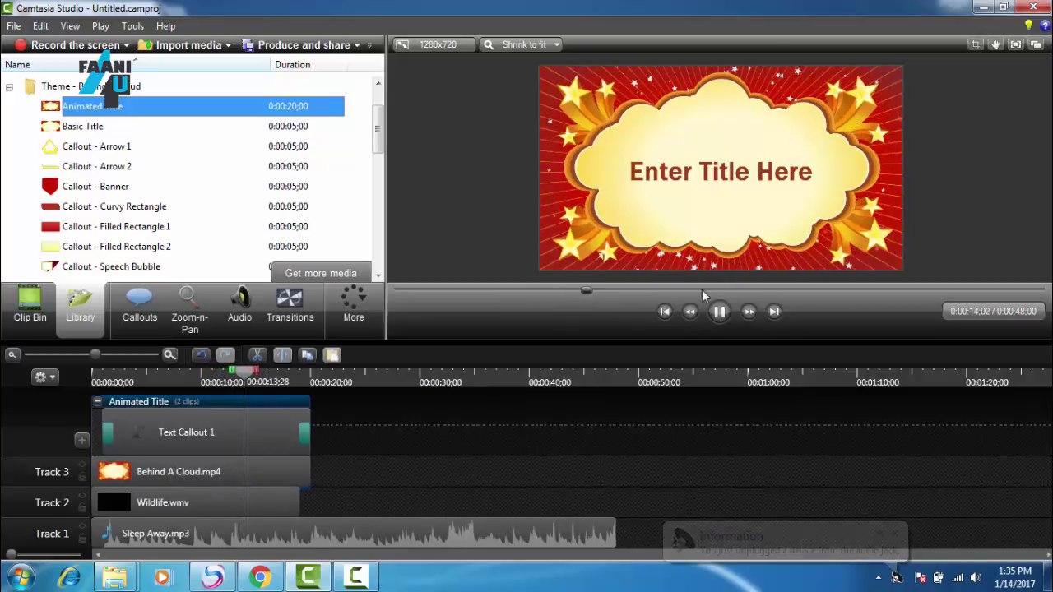
{"action": "left_click", "coordinate": [719, 311]}
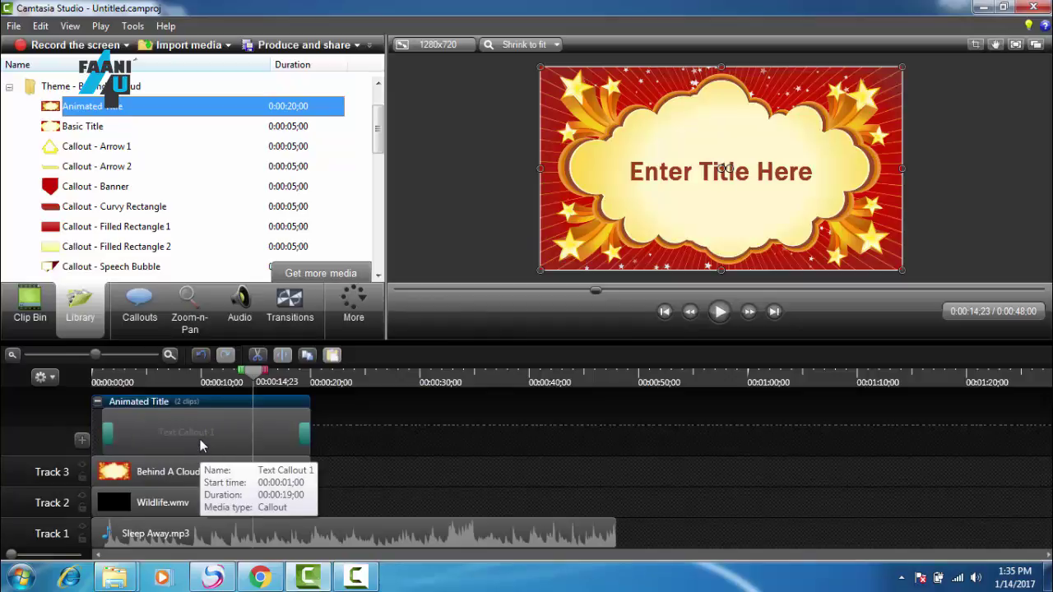
Step: Replace the placeholder text of Text Callout 1 in the Animated Title group with "faani4you"
{"action": "left_click", "coordinate": [194, 429]}
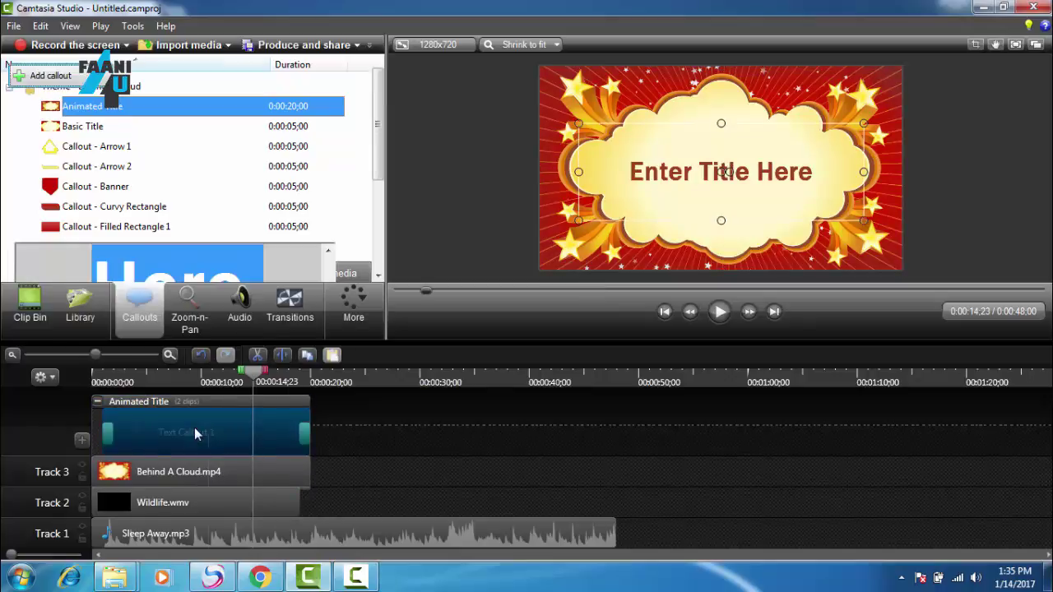
{"action": "scroll", "coordinate": [210, 214], "scroll_direction": "down", "scroll_amount": 3}
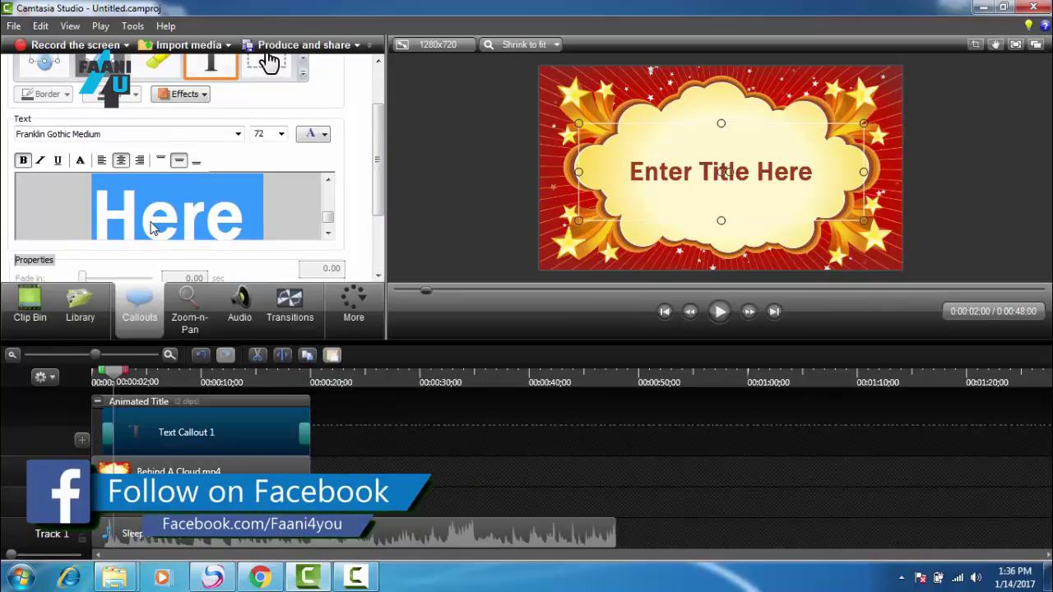
{"action": "key", "text": "Delete"}
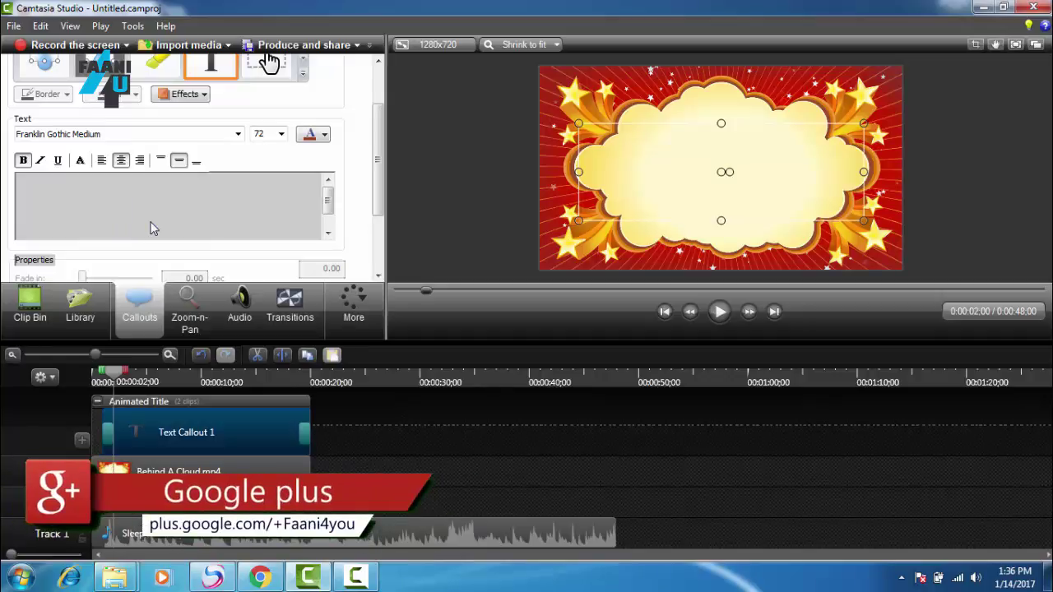
{"action": "type", "text": "faa"}
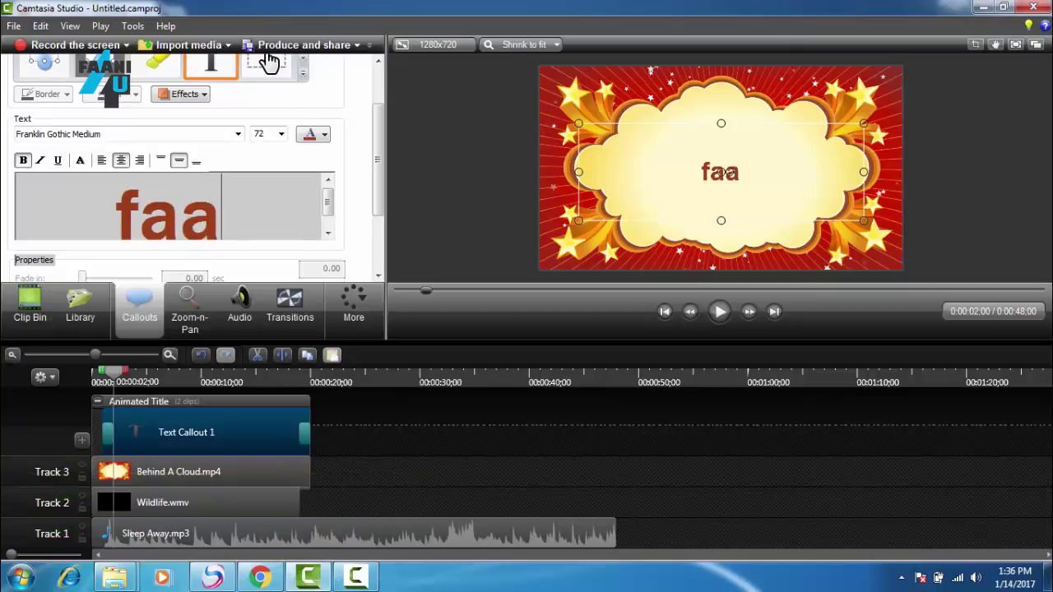
{"action": "type", "text": "n"}
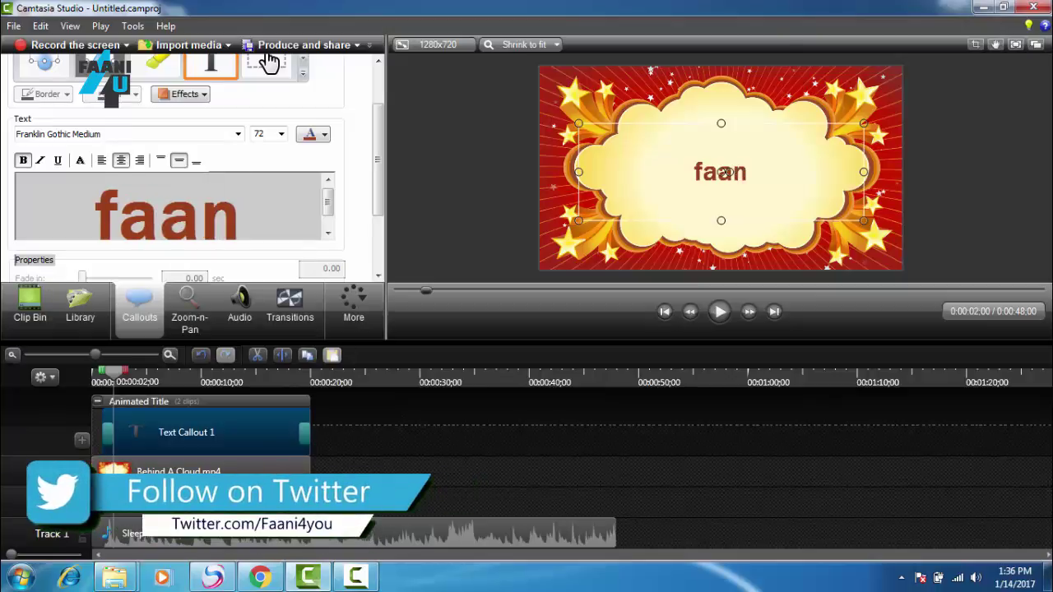
{"action": "type", "text": "i4"}
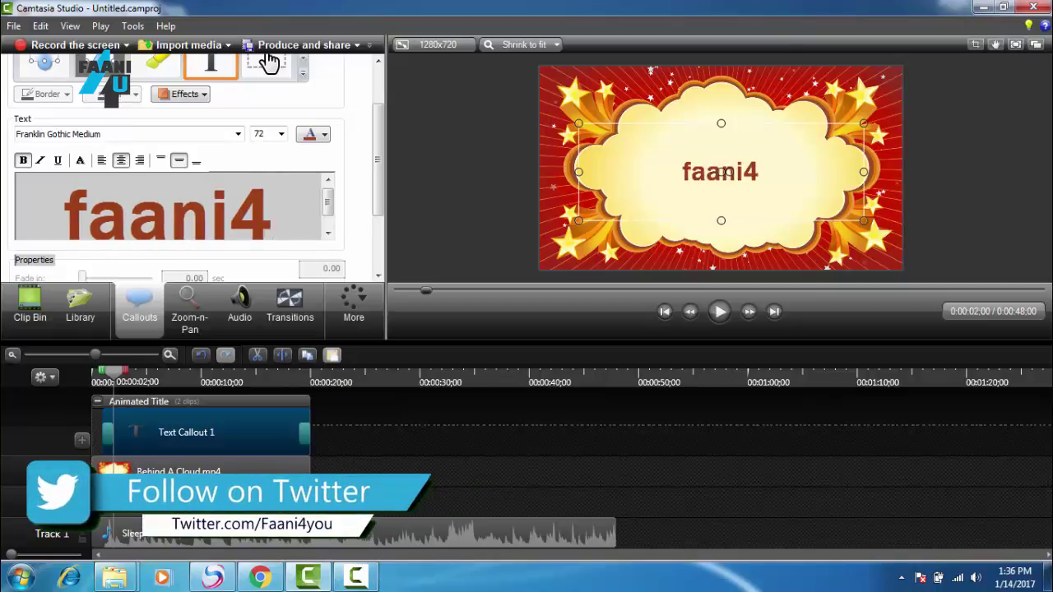
{"action": "type", "text": "you"}
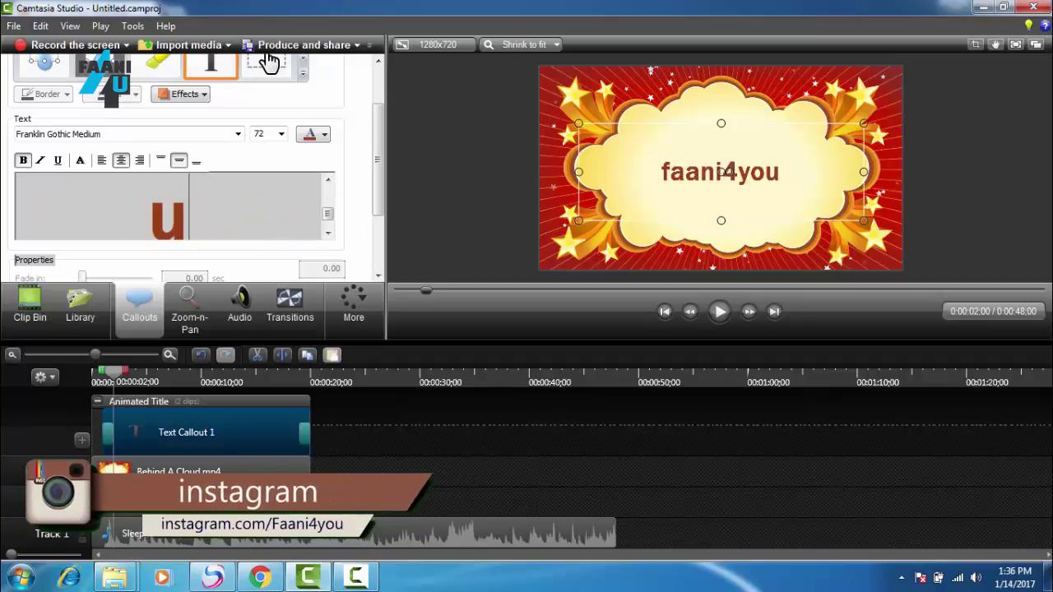
Step: Try font sizes 28 and 36 on the whole title text, and settle on 48
{"action": "right_click", "coordinate": [285, 201]}
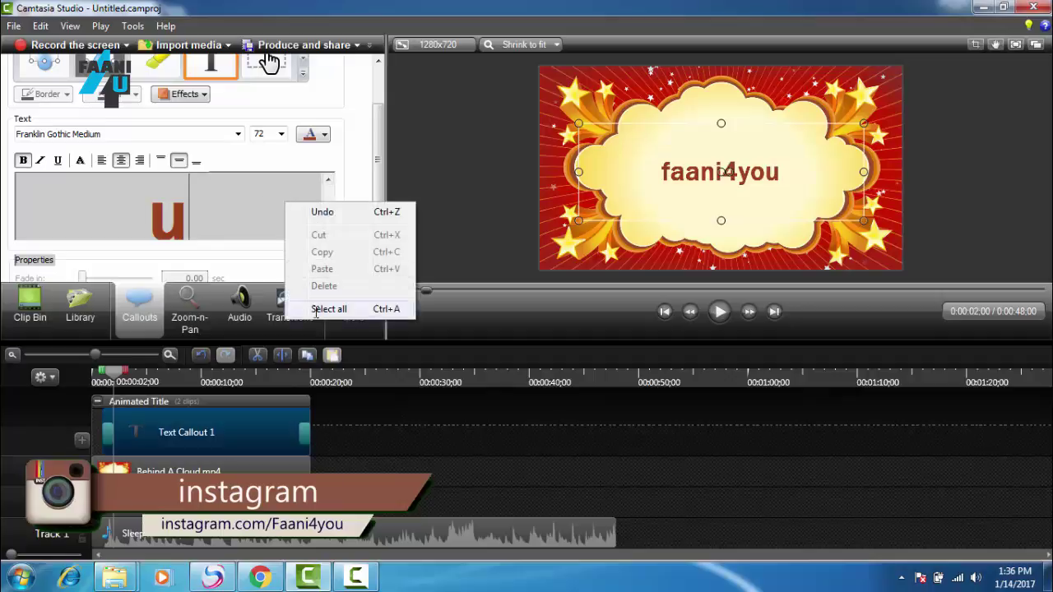
{"action": "left_click", "coordinate": [323, 311]}
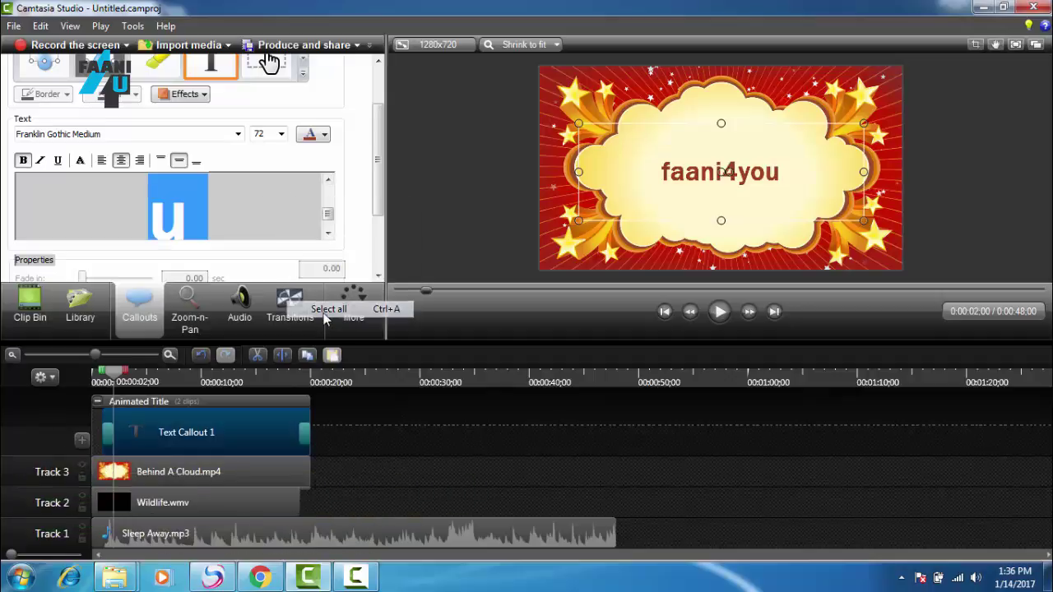
{"action": "left_click", "coordinate": [280, 133]}
{"action": "left_click", "coordinate": [271, 269]}
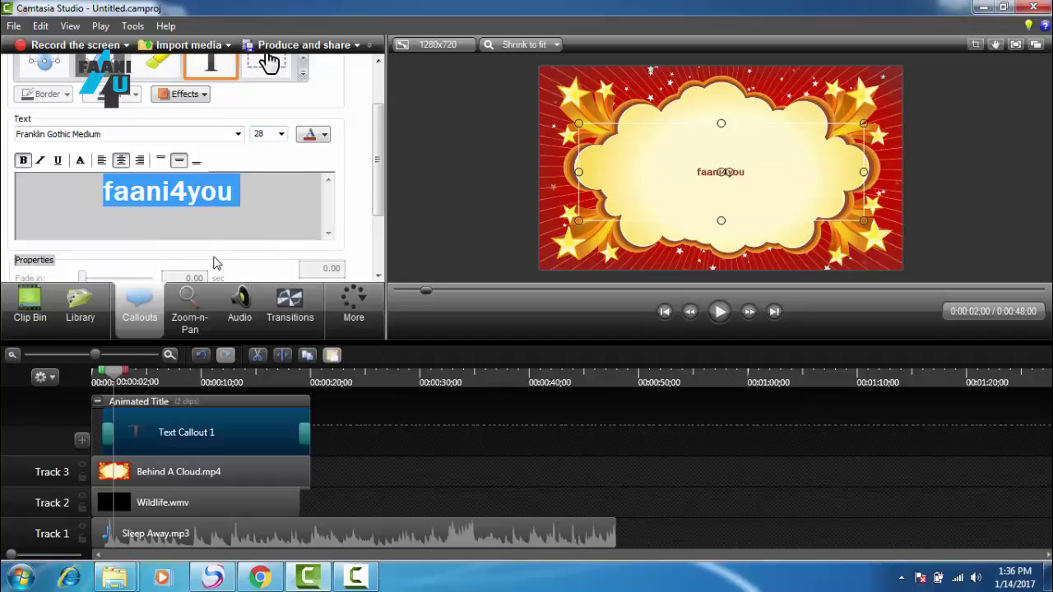
{"action": "left_click", "coordinate": [281, 133]}
{"action": "left_click", "coordinate": [275, 282]}
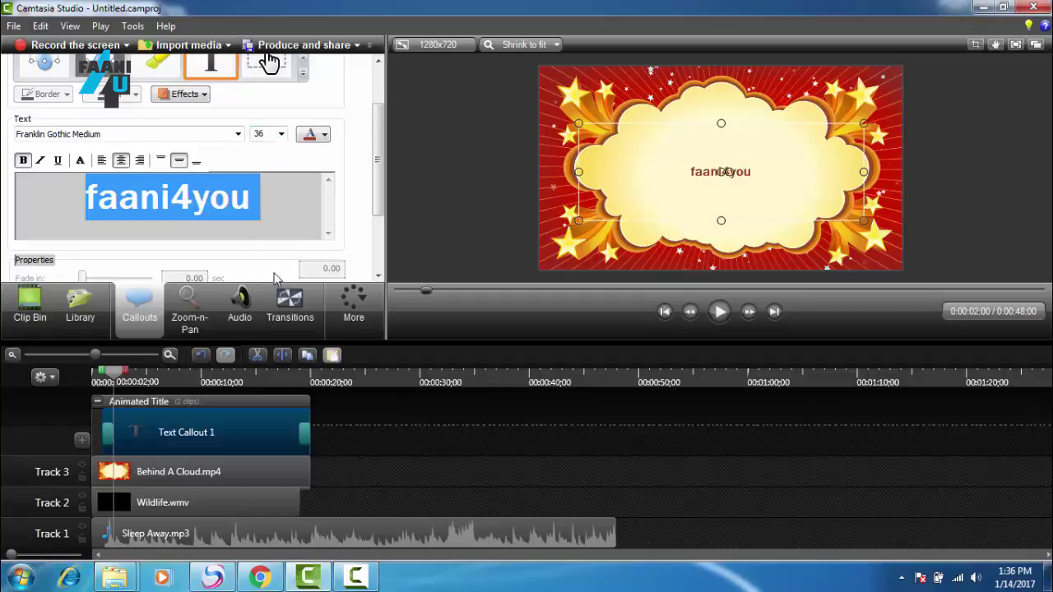
{"action": "left_click", "coordinate": [280, 133]}
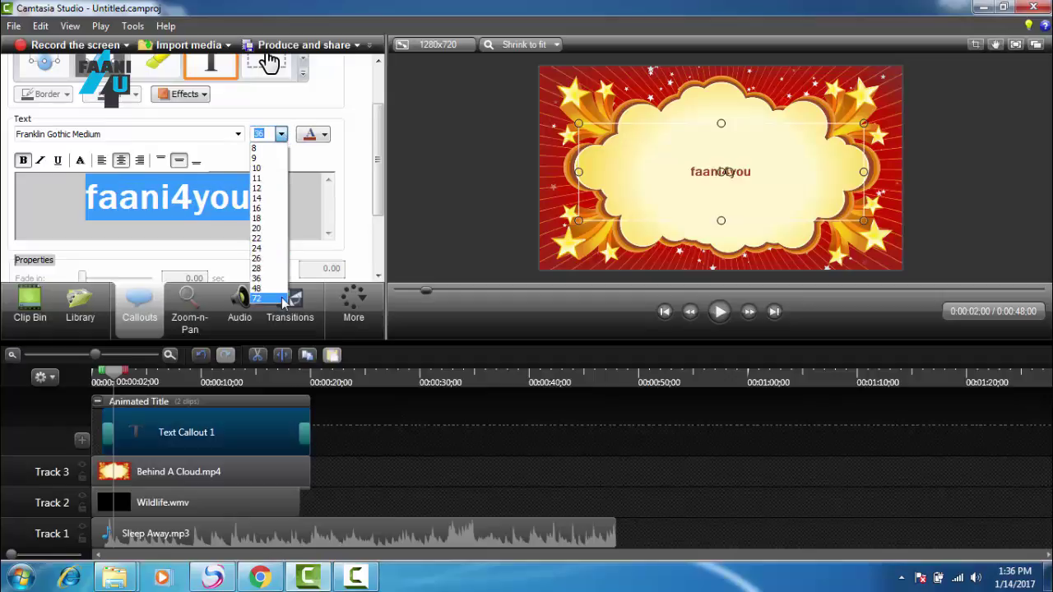
{"action": "left_click", "coordinate": [275, 287]}
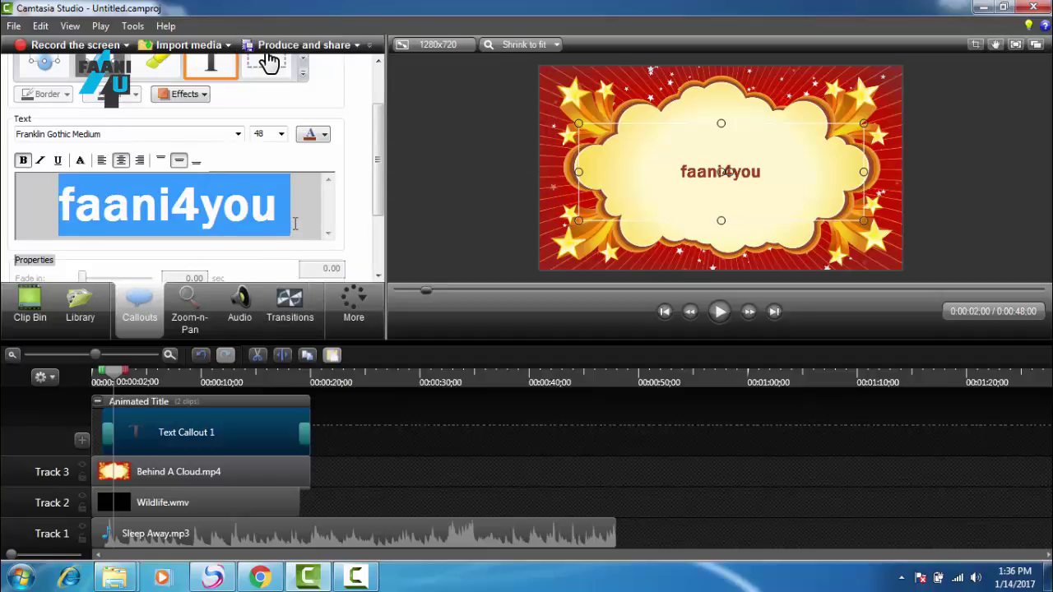
Step: Select all of the "faani4you" title text again and colour it purple
{"action": "left_click", "coordinate": [301, 212]}
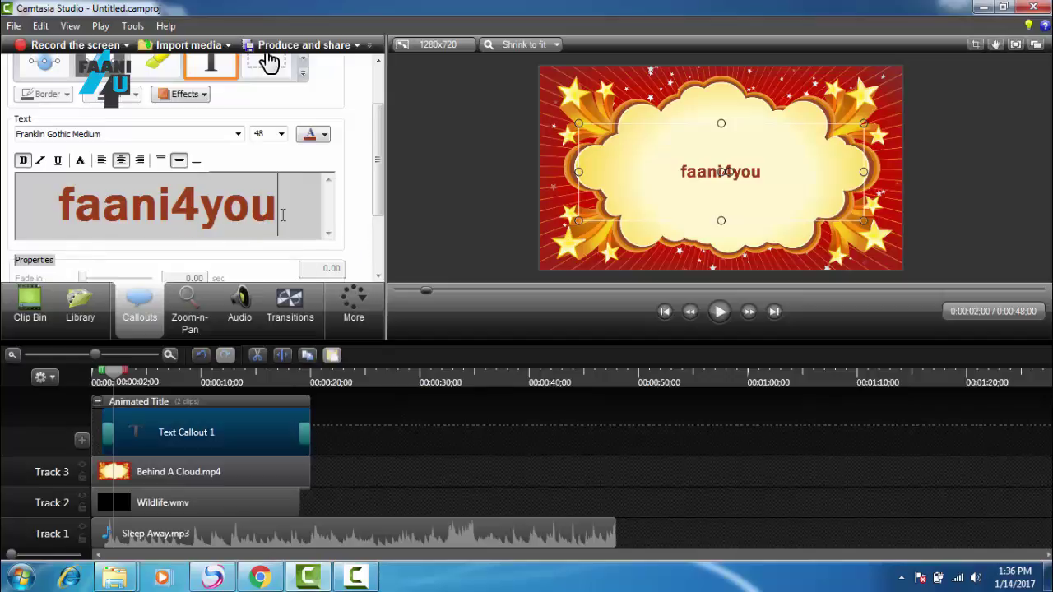
{"action": "left_click_drag", "start_coordinate": [282, 214], "coordinate": [50, 224]}
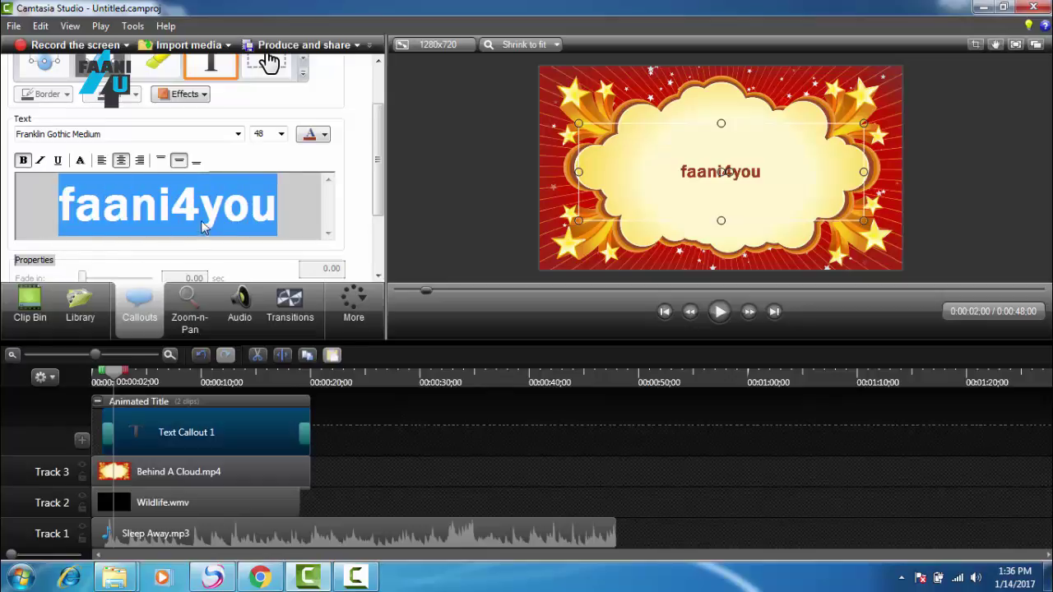
{"action": "left_click", "coordinate": [289, 217]}
{"action": "right_click", "coordinate": [289, 217]}
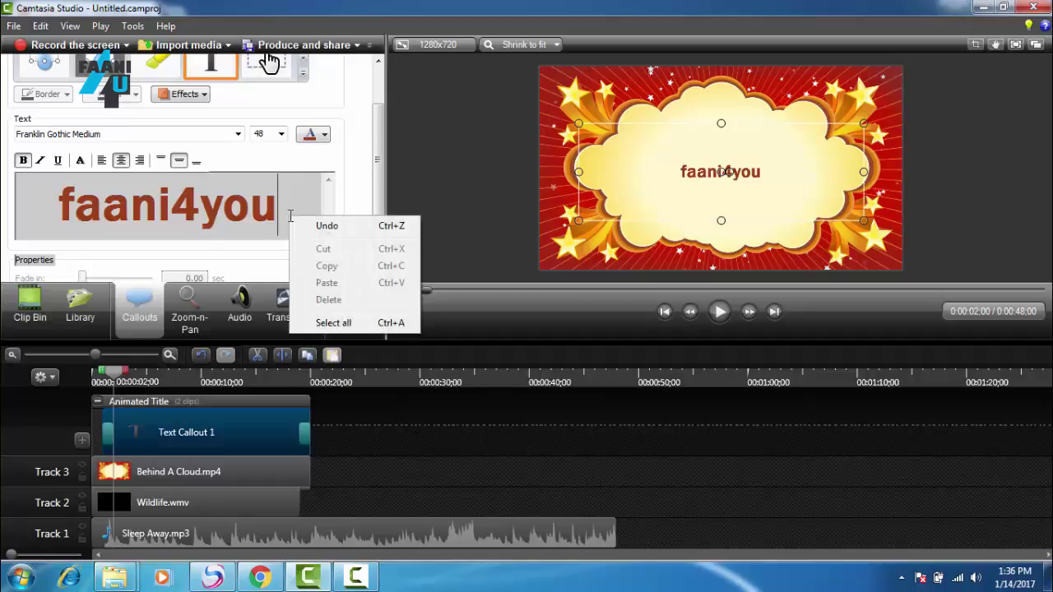
{"action": "left_click", "coordinate": [318, 322]}
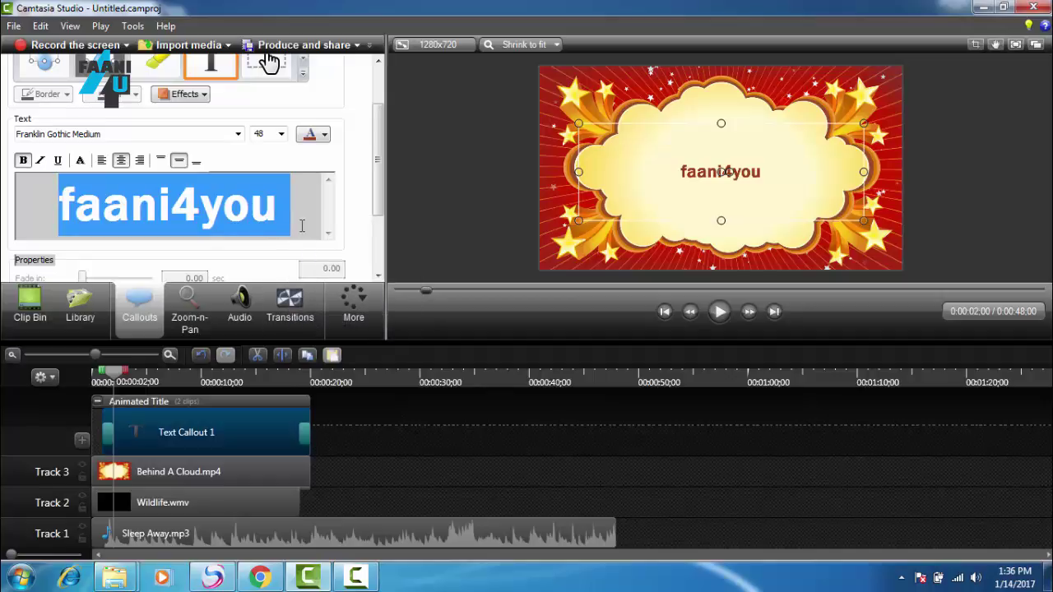
{"action": "left_click", "coordinate": [324, 136]}
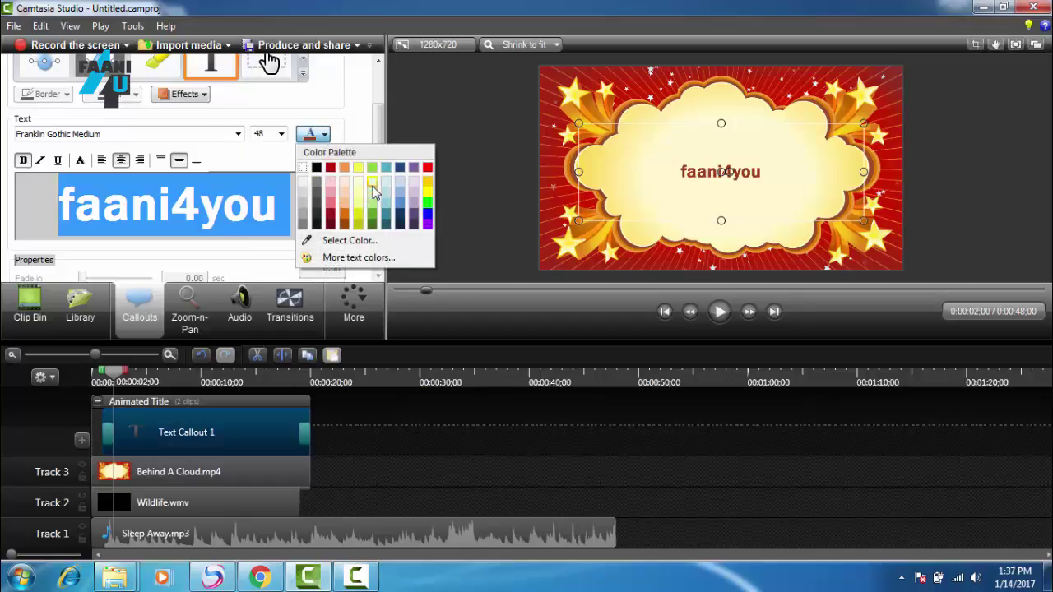
{"action": "left_click", "coordinate": [427, 223]}
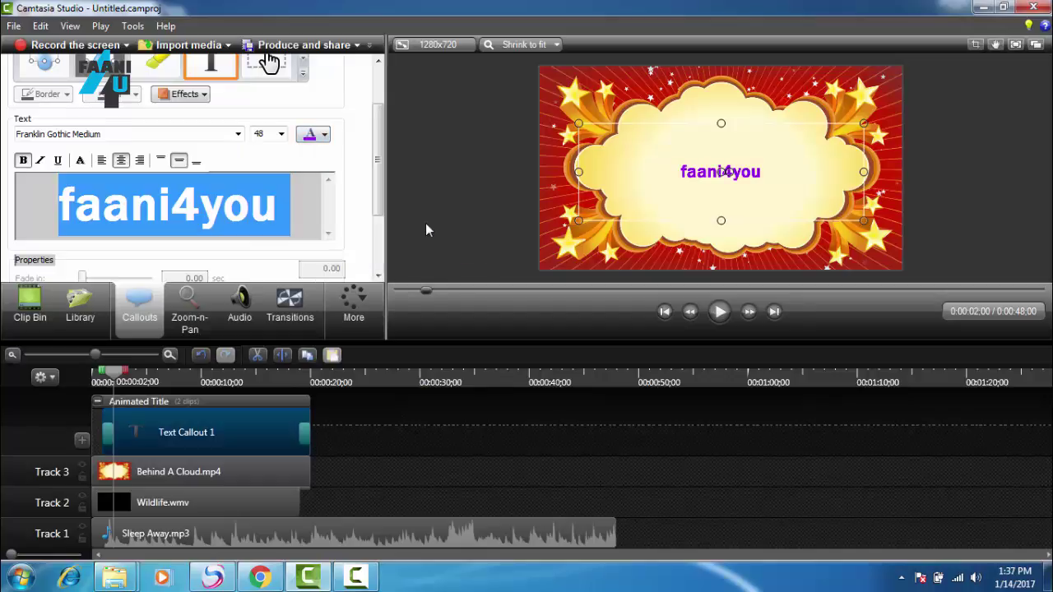
Step: Italicize the title text, and turn its bold style off and back on
{"action": "left_click", "coordinate": [39, 160]}
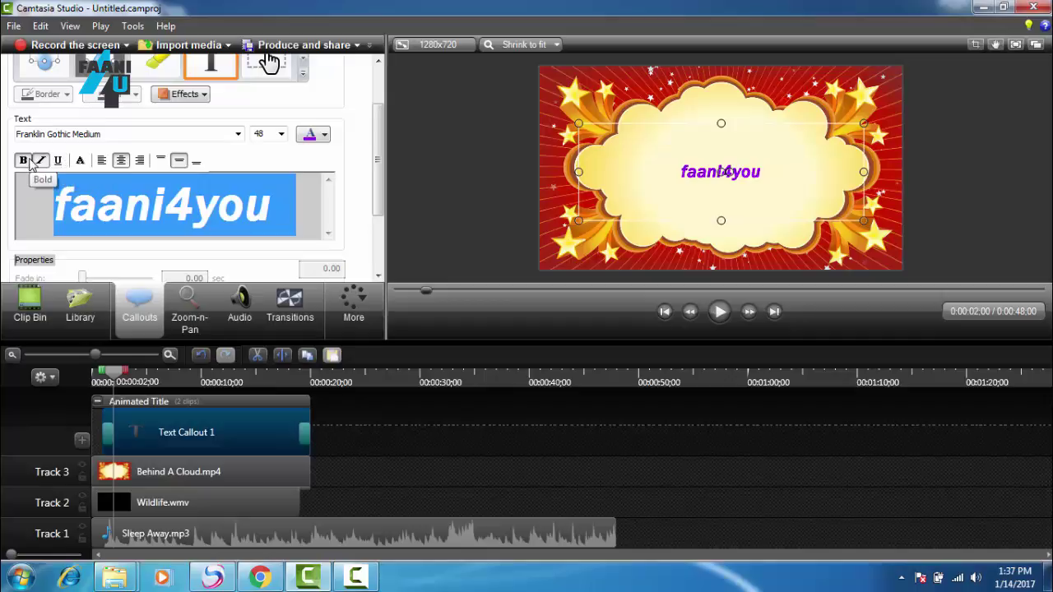
{"action": "left_click", "coordinate": [24, 161]}
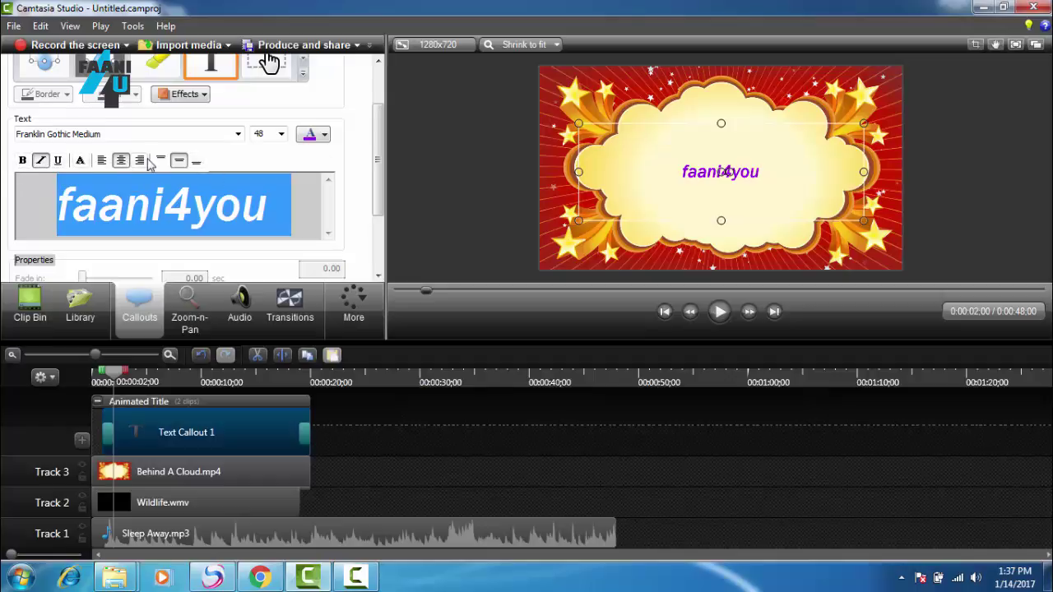
{"action": "left_click", "coordinate": [22, 161]}
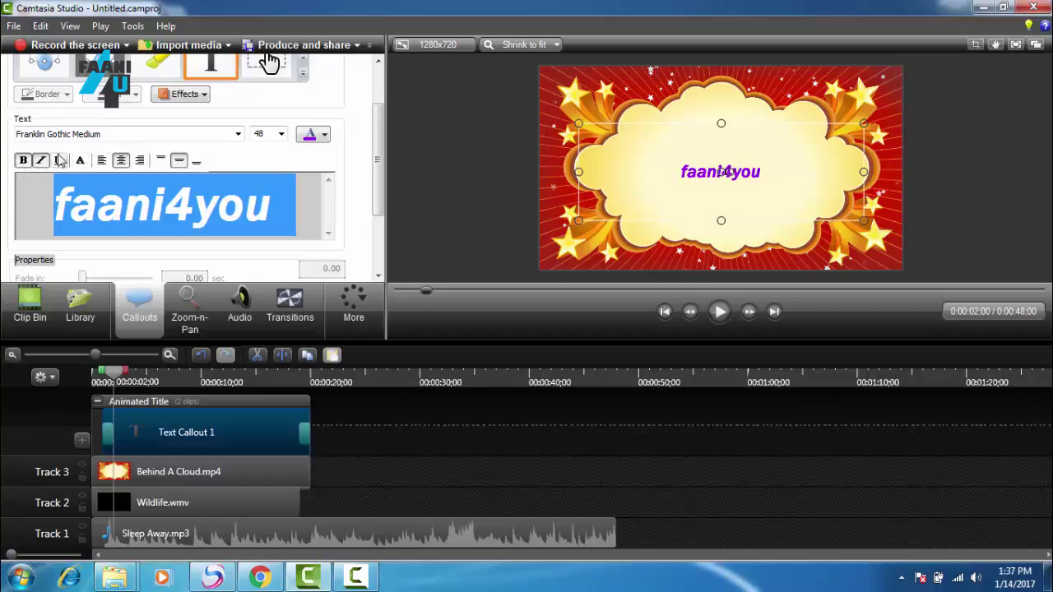
Step: Try the FrankRuehl font on the title text, and settle on Gill Sans MT
{"action": "left_click", "coordinate": [238, 134]}
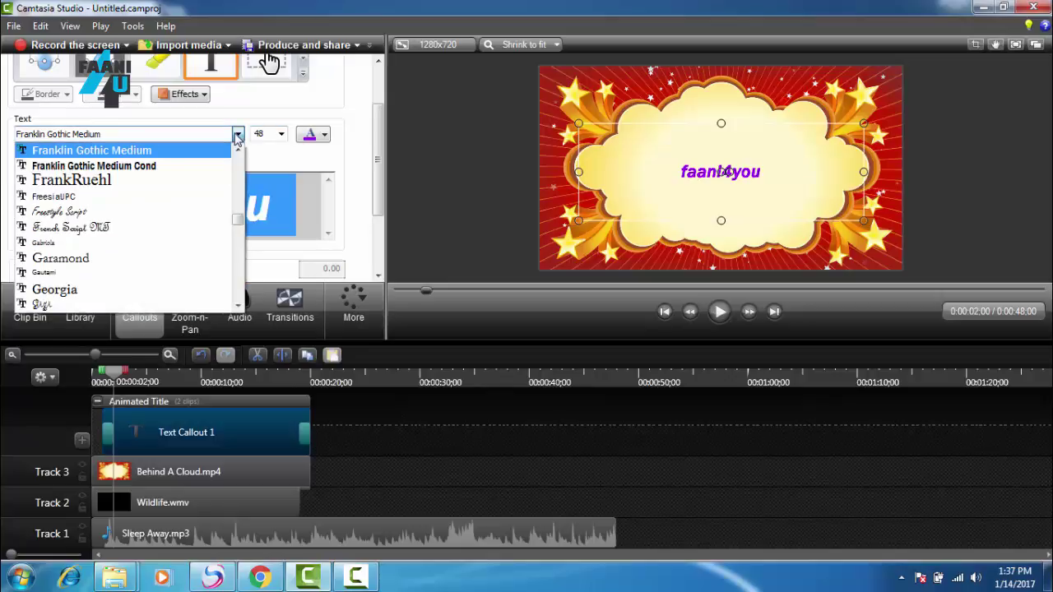
{"action": "left_click", "coordinate": [162, 180]}
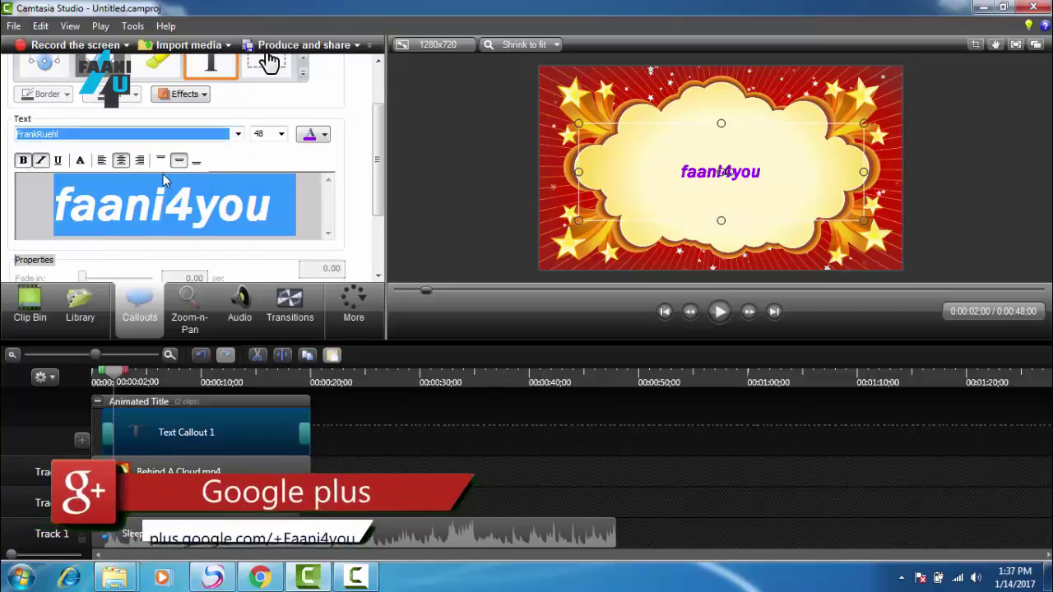
{"action": "left_click", "coordinate": [238, 134]}
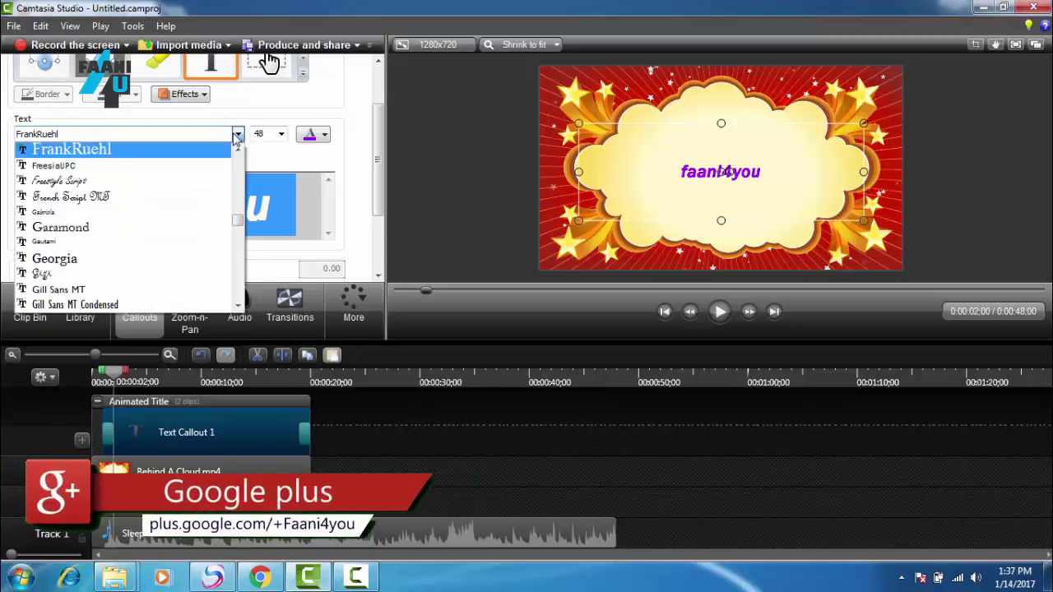
{"action": "left_click", "coordinate": [143, 296]}
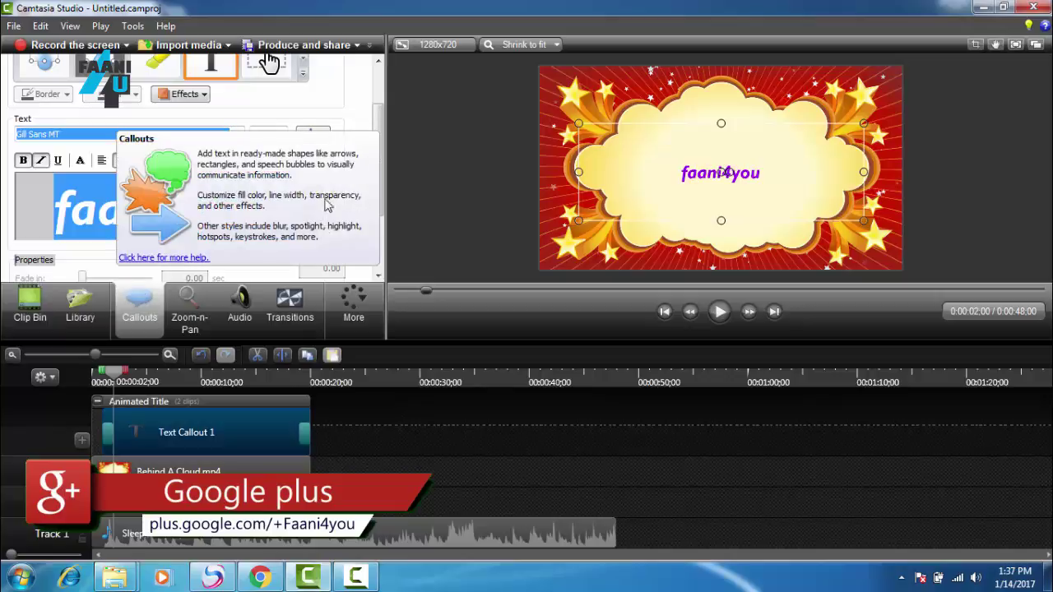
Step: Enlarge the title's text box slightly from its upper-left corner, and shift it slightly down and right within the cloud
{"action": "left_click_drag", "start_coordinate": [579, 124], "coordinate": [571, 114]}
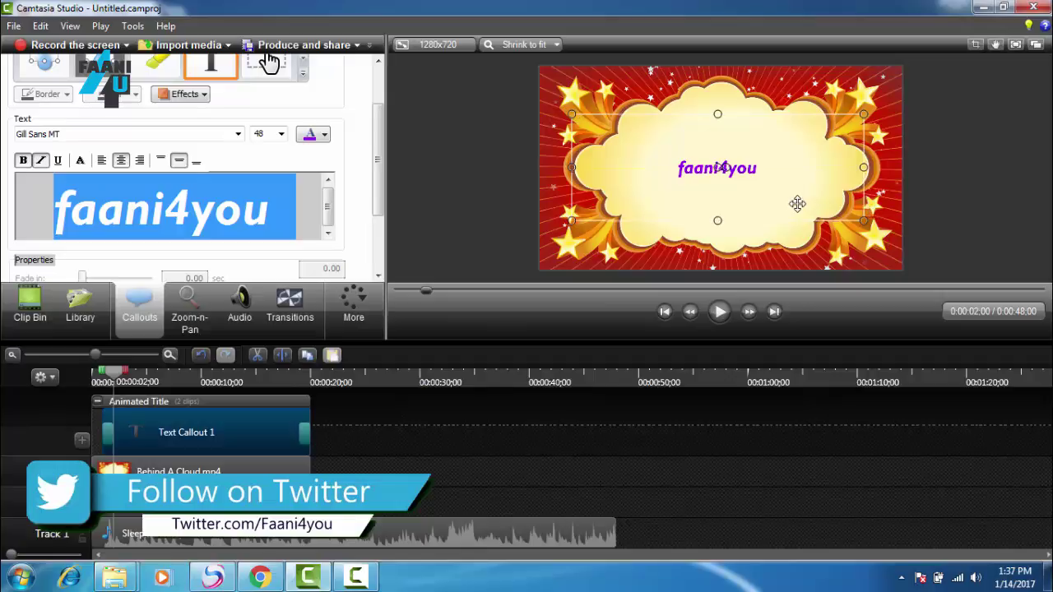
{"action": "left_click_drag", "start_coordinate": [794, 204], "coordinate": [807, 213]}
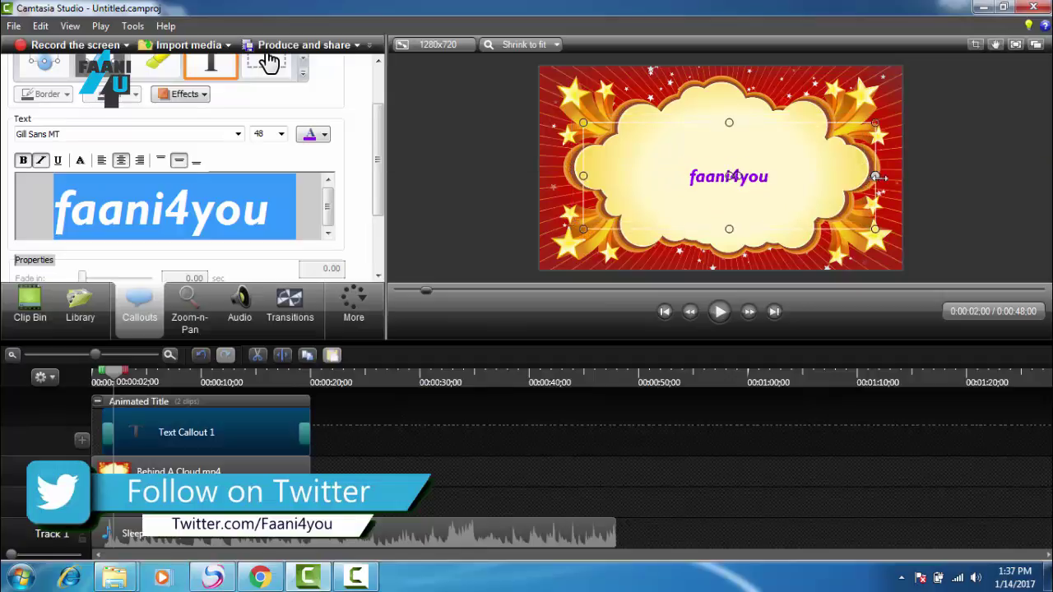
Step: Widen the title's text box slightly and shift it a little left over the cloud, and set the text size to 72
{"action": "left_click_drag", "start_coordinate": [868, 178], "coordinate": [880, 176]}
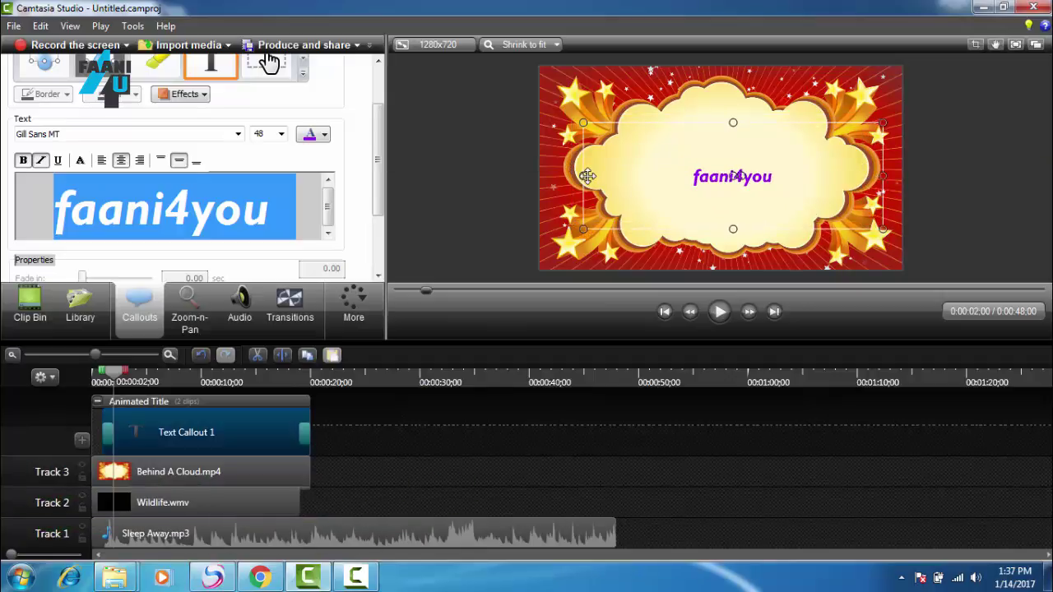
{"action": "left_click_drag", "start_coordinate": [587, 175], "coordinate": [578, 175]}
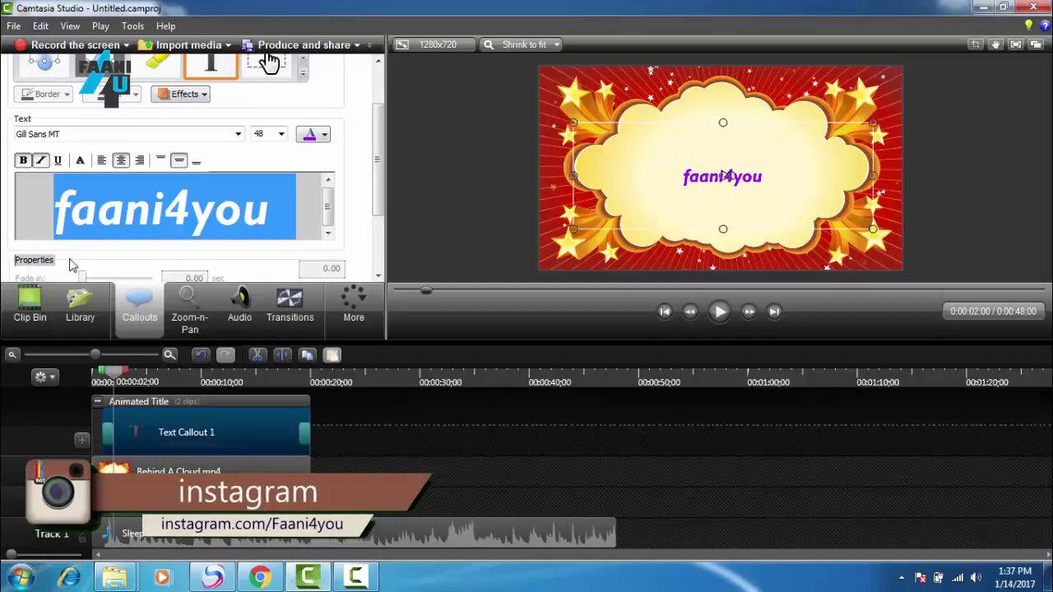
{"action": "left_click", "coordinate": [281, 134]}
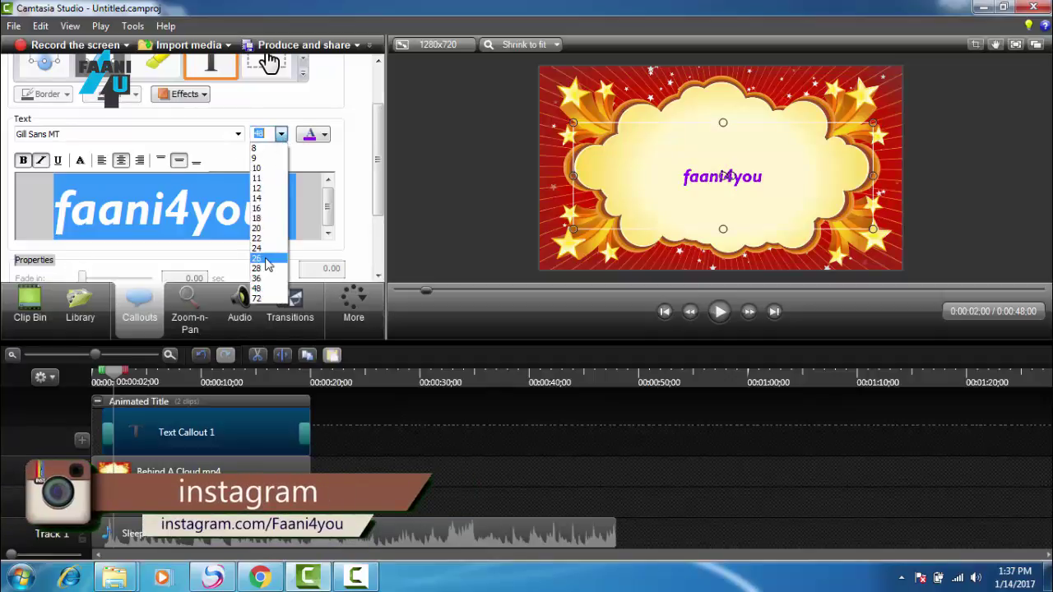
{"action": "left_click", "coordinate": [257, 299]}
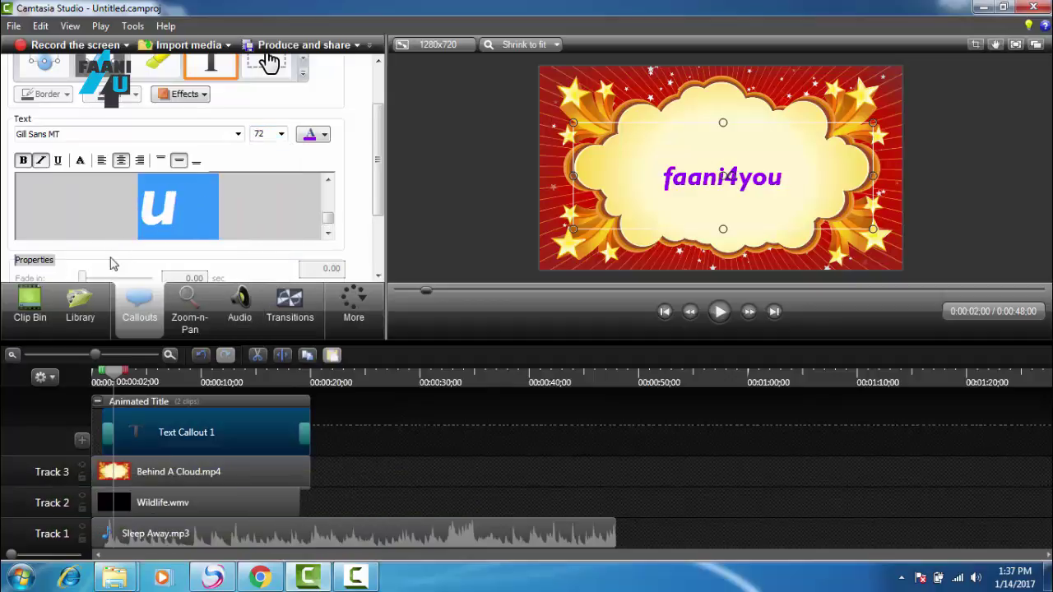
{"action": "left_click", "coordinate": [205, 97]}
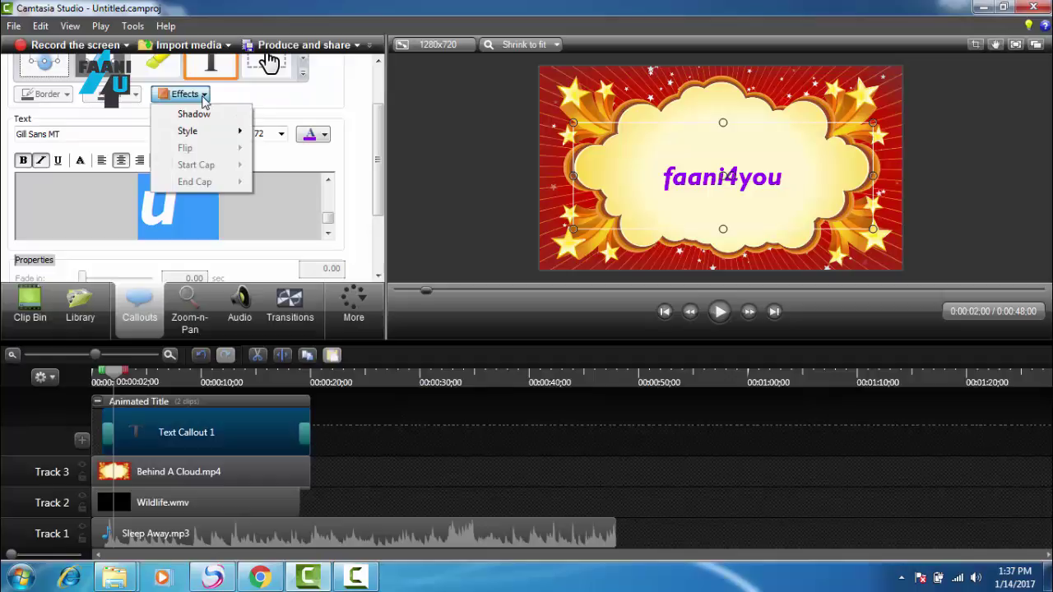
{"action": "left_click", "coordinate": [204, 96]}
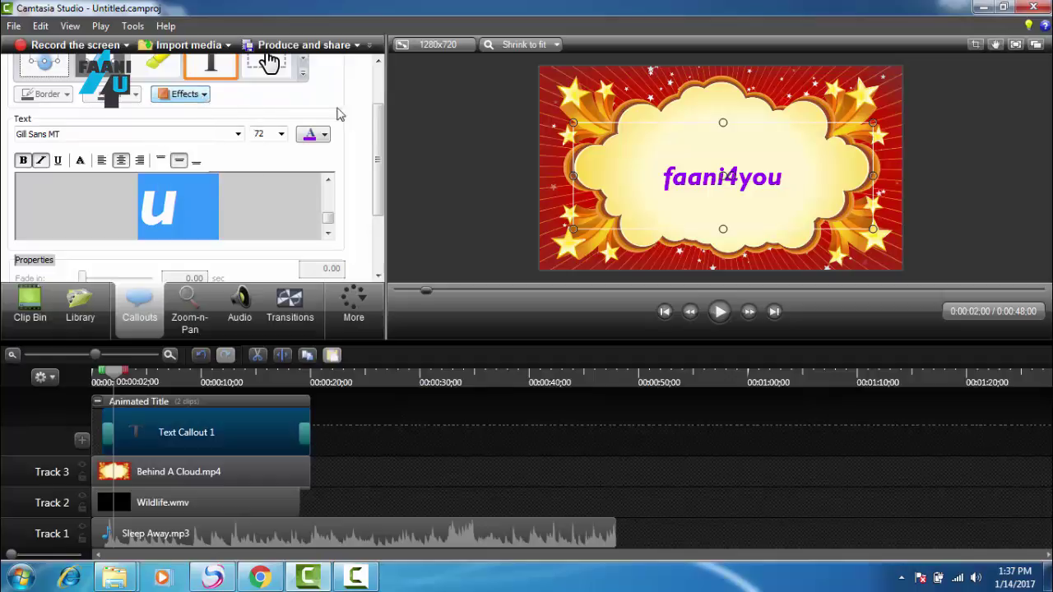
{"action": "scroll", "coordinate": [374, 119], "scroll_direction": "up", "scroll_amount": 1}
{"action": "left_click_drag", "start_coordinate": [376, 123], "coordinate": [378, 110]}
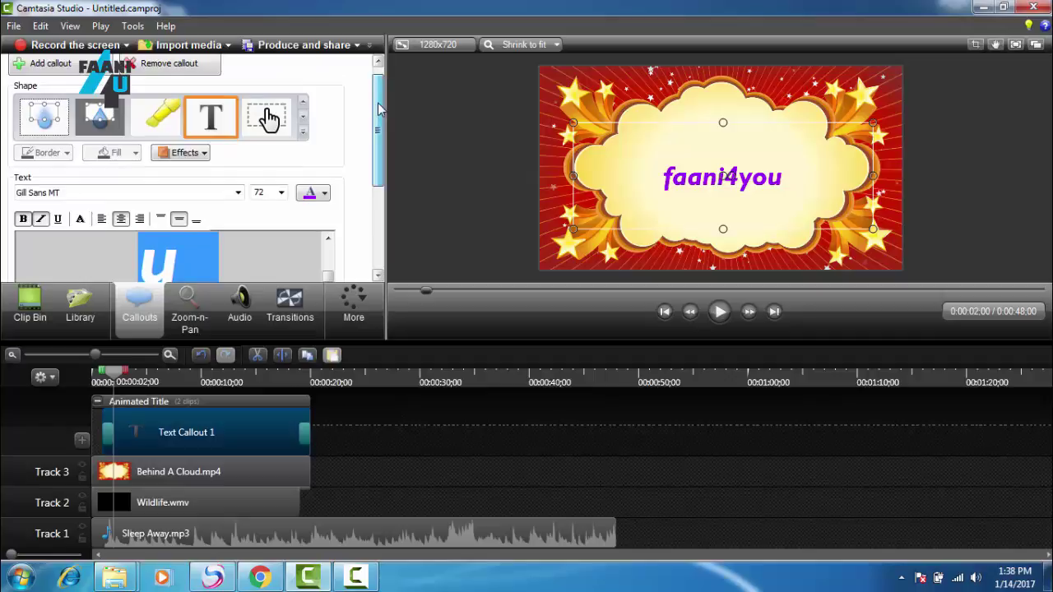
{"action": "scroll", "coordinate": [379, 109], "scroll_direction": "down", "scroll_amount": 1}
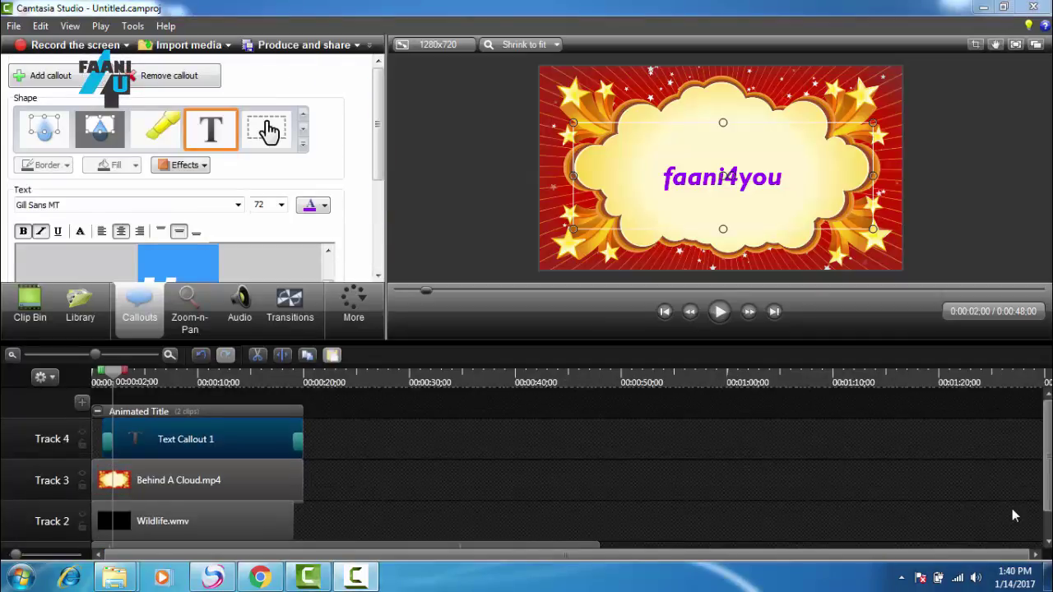
Step: Collapse the Theme - Behind a Cloud folder in the library and expand the Title Clips - Simple folder
{"action": "left_click", "coordinate": [18, 319]}
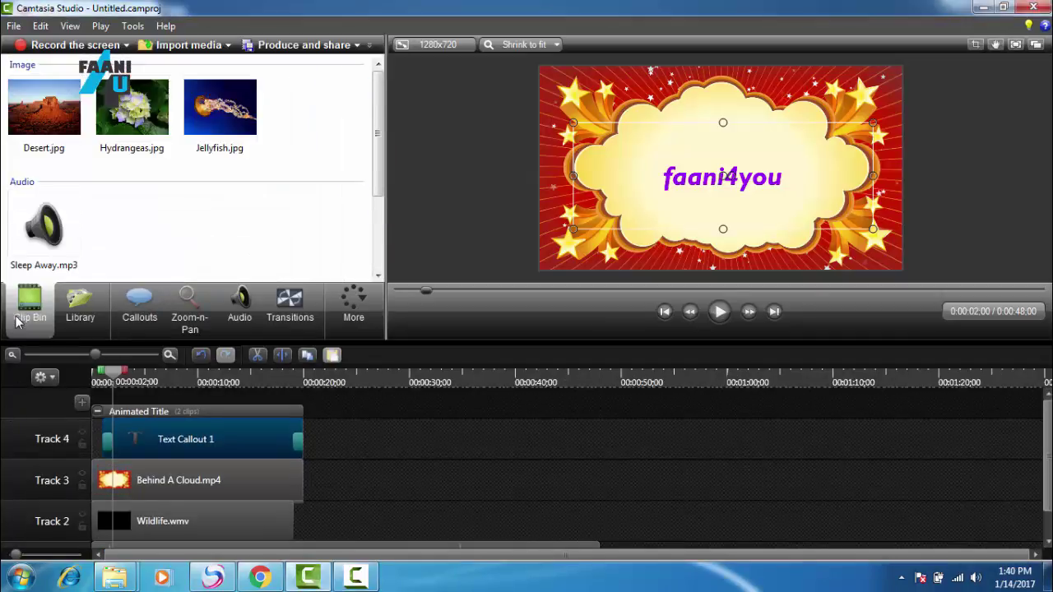
{"action": "left_click", "coordinate": [62, 320]}
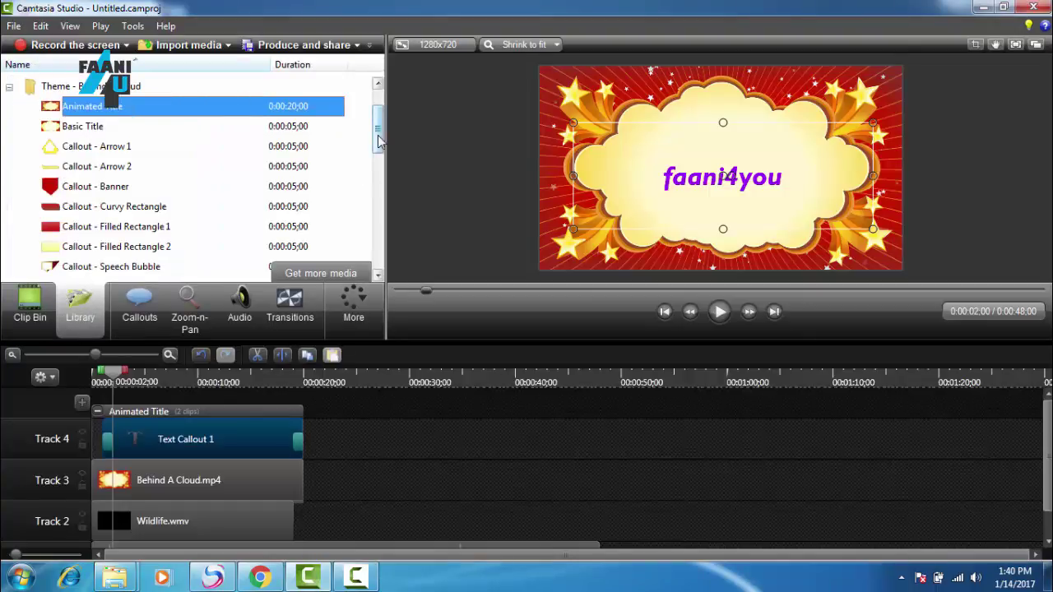
{"action": "left_click_drag", "start_coordinate": [379, 144], "coordinate": [380, 139]}
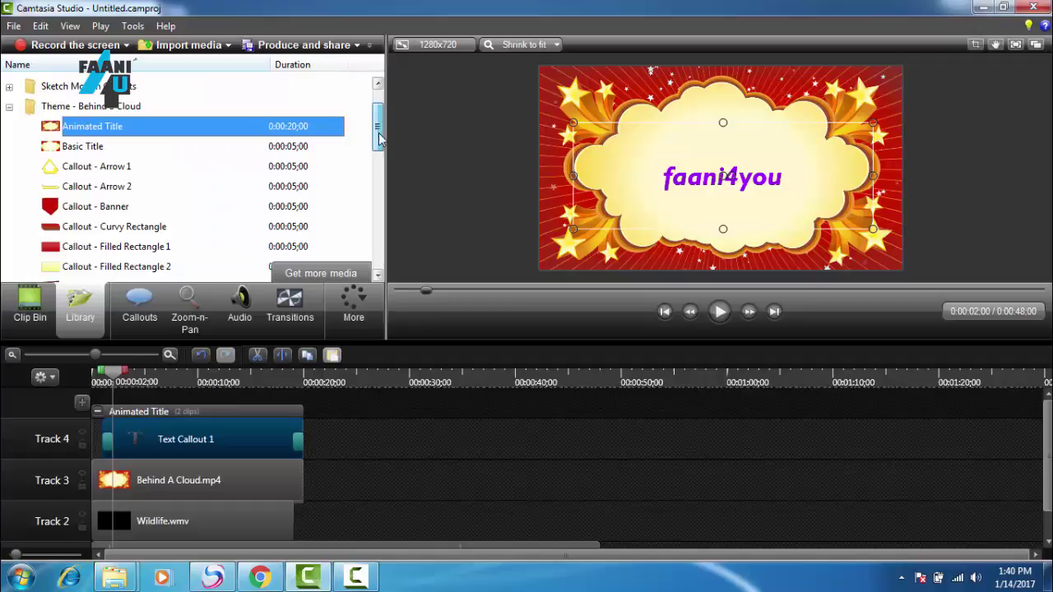
{"action": "double_click", "coordinate": [32, 108]}
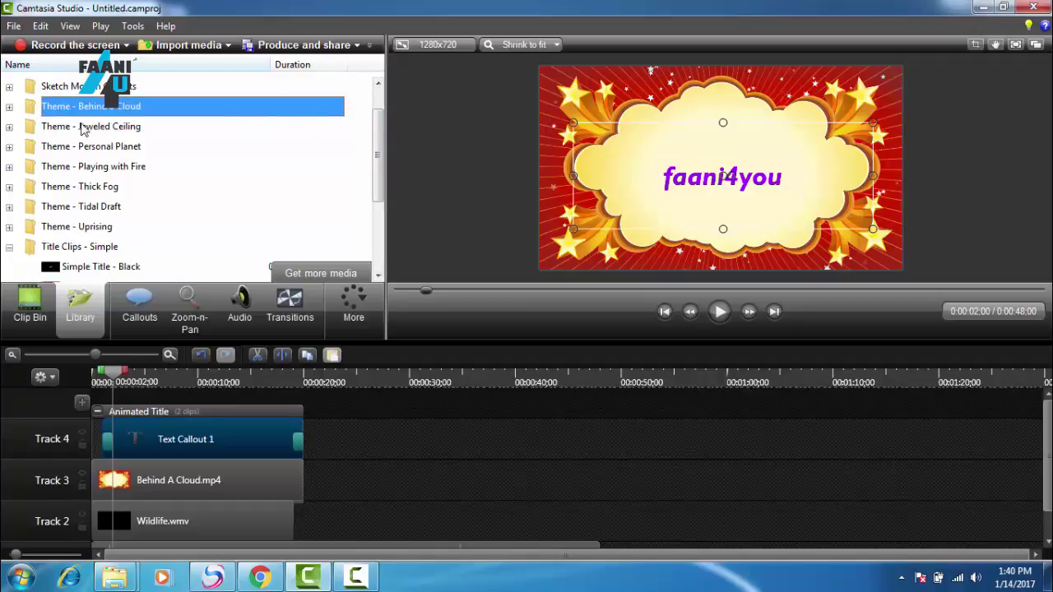
{"action": "double_click", "coordinate": [32, 255]}
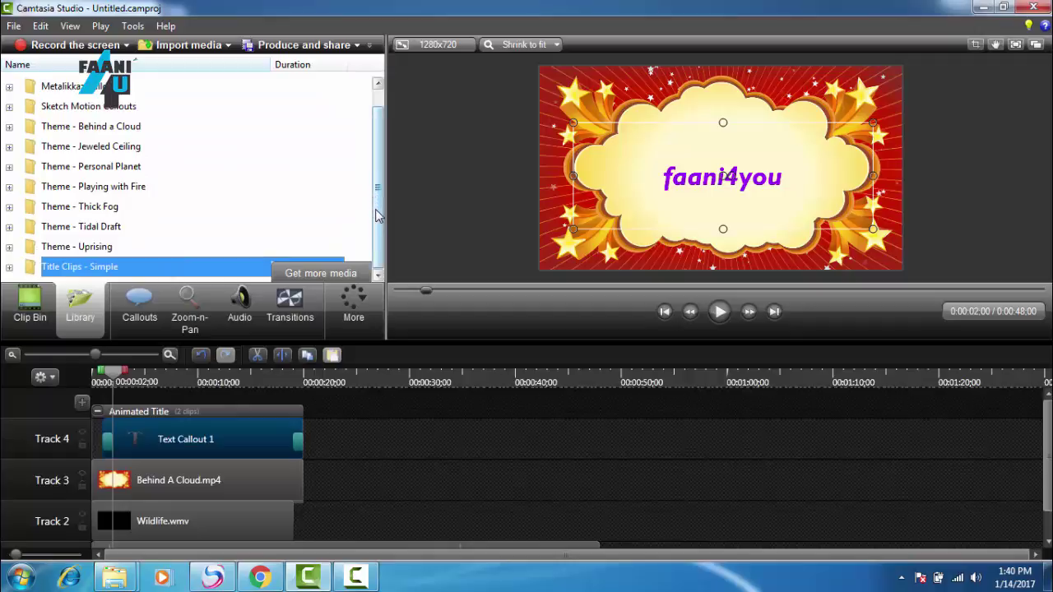
{"action": "double_click", "coordinate": [78, 267]}
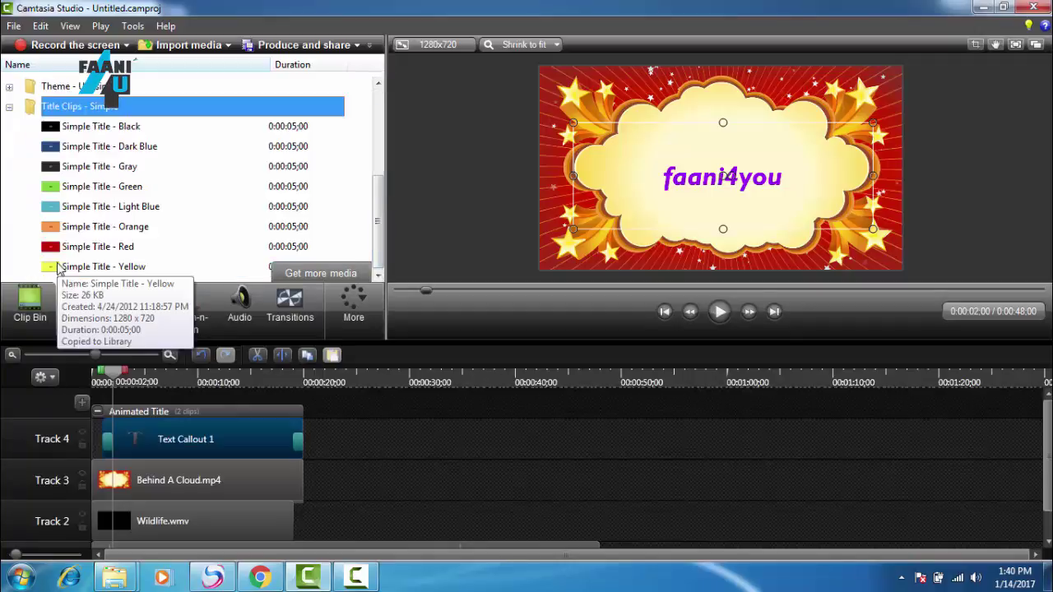
Step: Preview the Black, Dark Blue, Gray, Green, Light Blue and Orange simple title clips from the library
{"action": "double_click", "coordinate": [103, 129]}
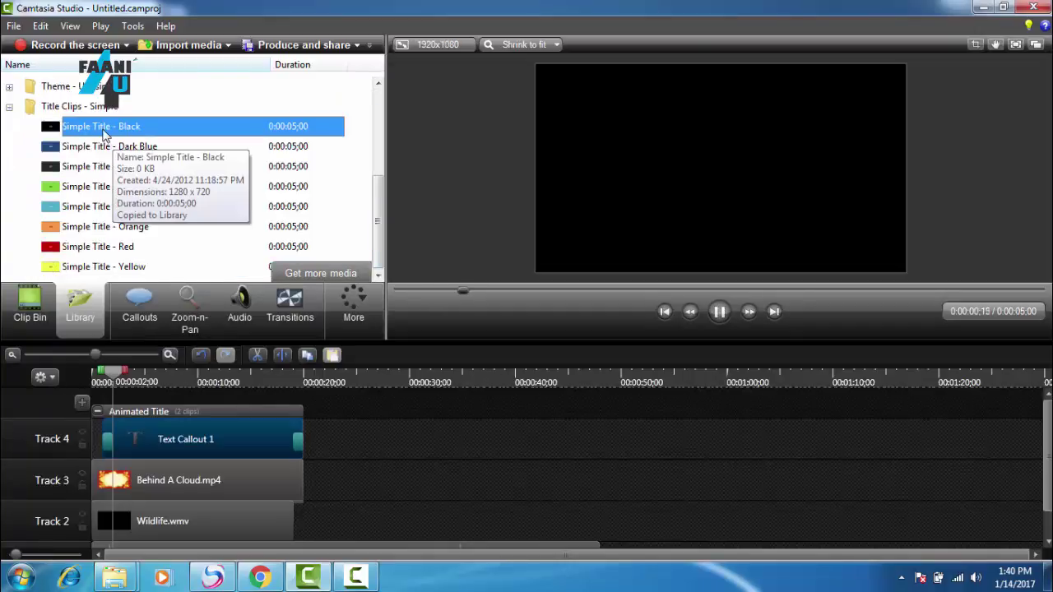
{"action": "double_click", "coordinate": [91, 148]}
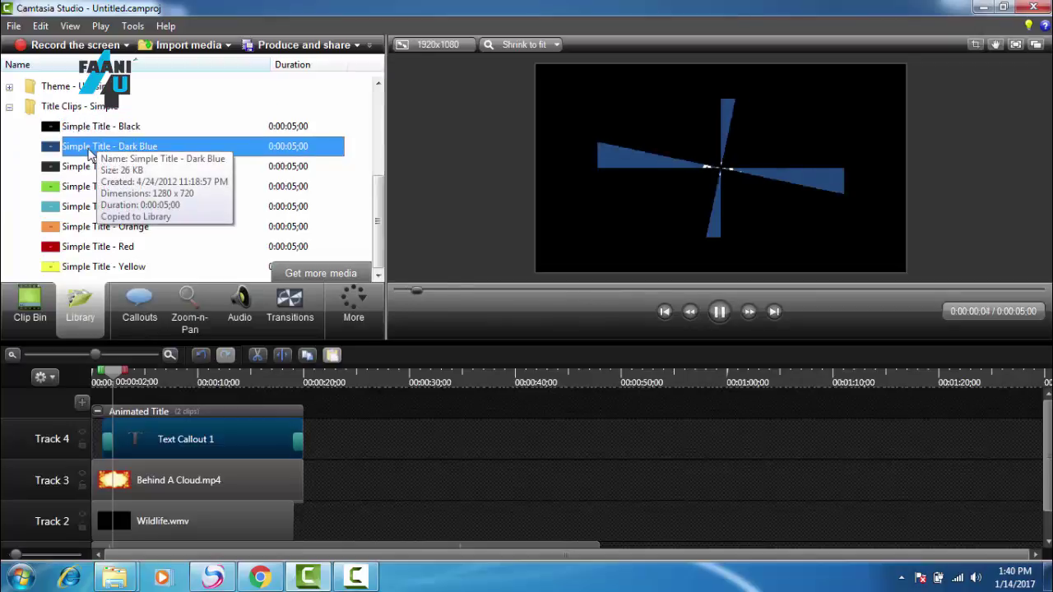
{"action": "double_click", "coordinate": [80, 169]}
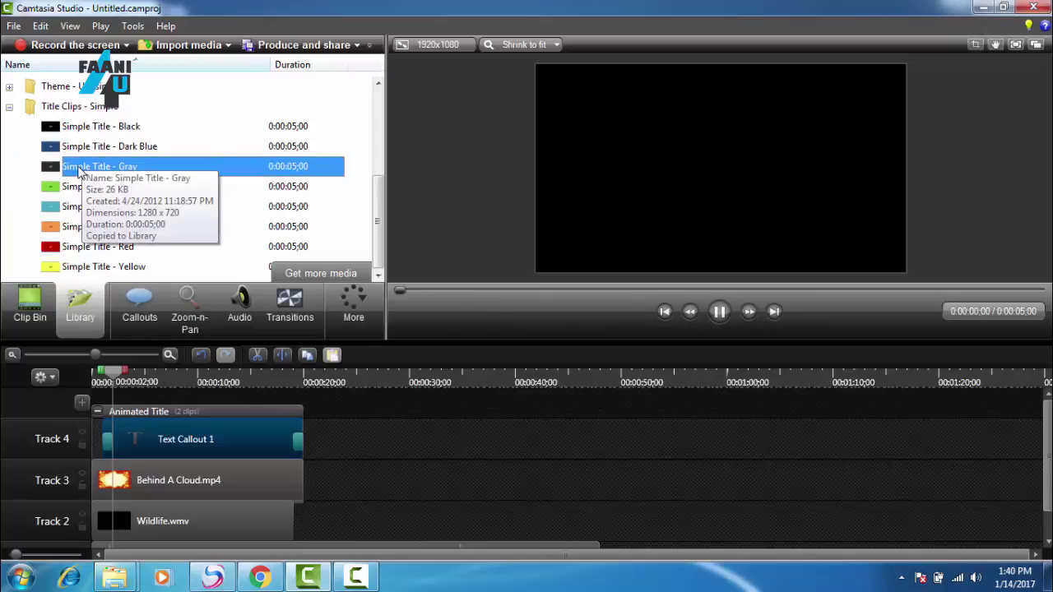
{"action": "double_click", "coordinate": [78, 191]}
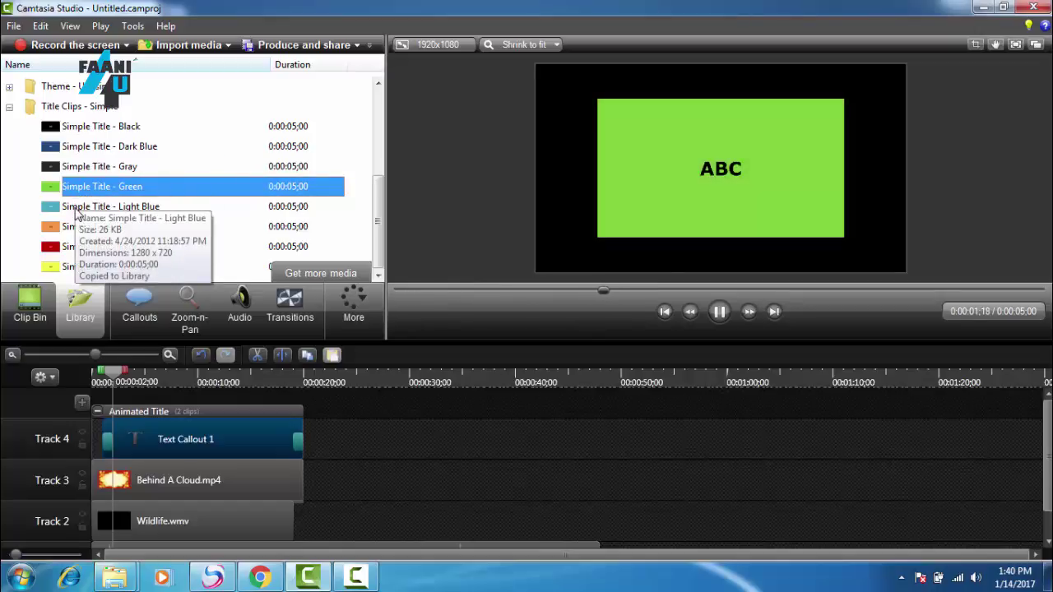
{"action": "double_click", "coordinate": [76, 208]}
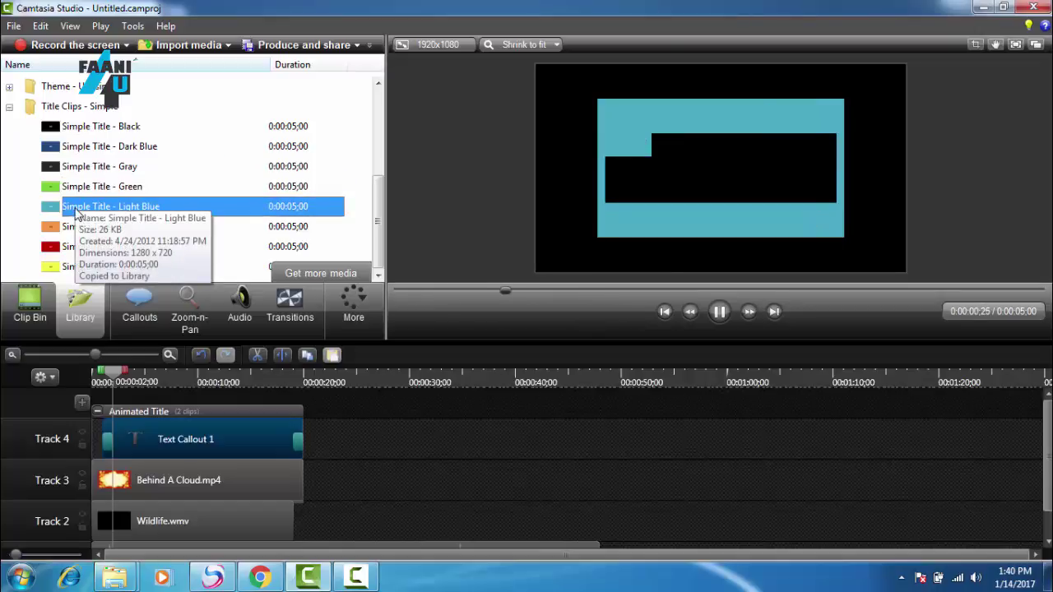
{"action": "double_click", "coordinate": [78, 228]}
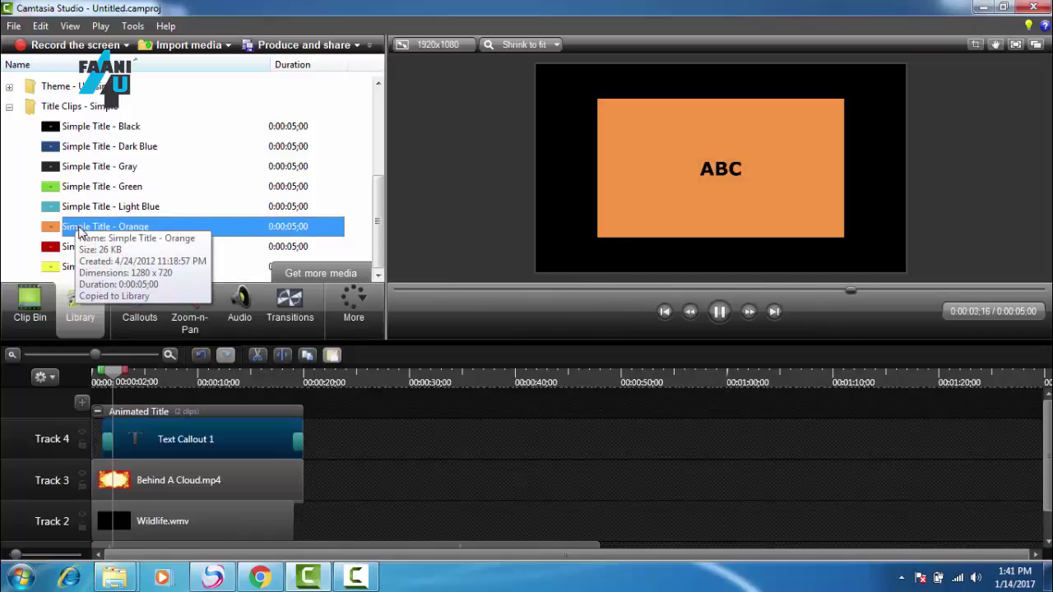
Step: Add the Simple Title - Orange clip to Track 4, starting at the beginning of the timeline
{"action": "left_click_drag", "start_coordinate": [86, 237], "coordinate": [274, 436]}
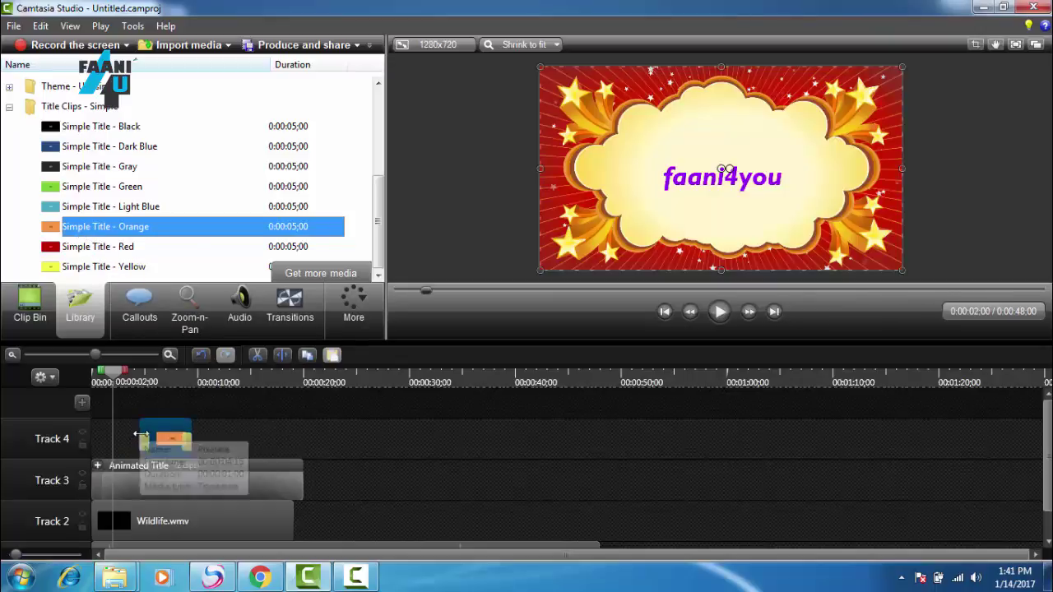
{"action": "left_click_drag", "start_coordinate": [165, 443], "coordinate": [117, 441]}
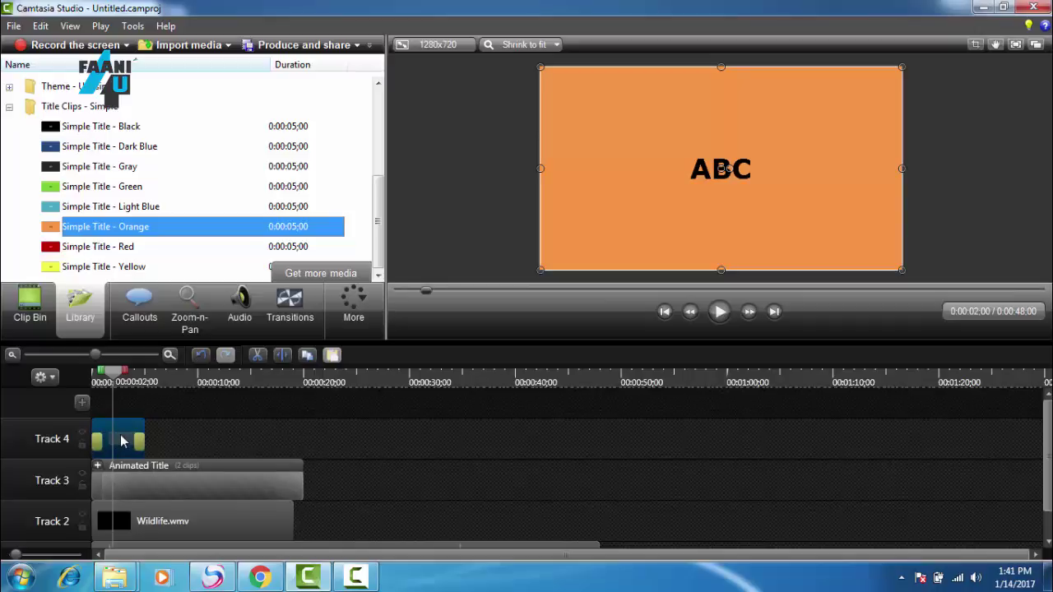
Step: Replace the orange title's ABC text with the person's first name and colour the text yellow
{"action": "left_click", "coordinate": [120, 441]}
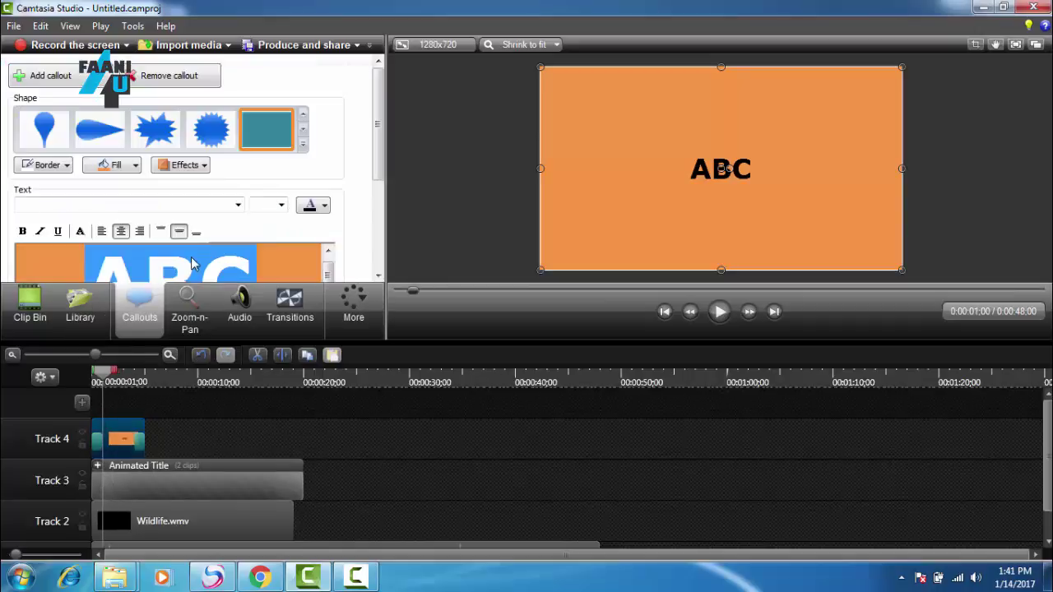
{"action": "key", "text": "Delete"}
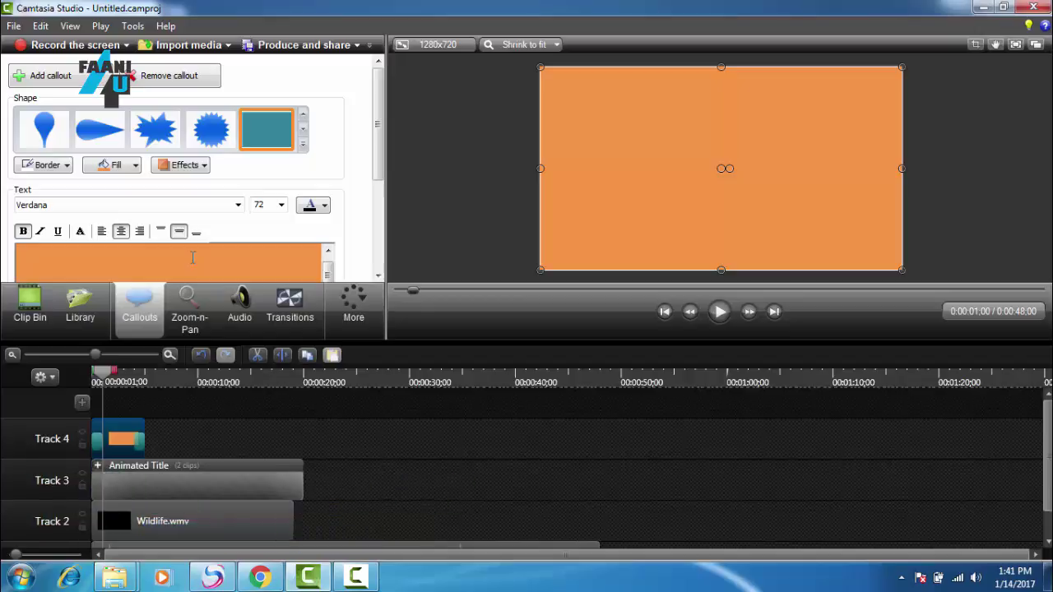
{"action": "type", "text": "irfa"}
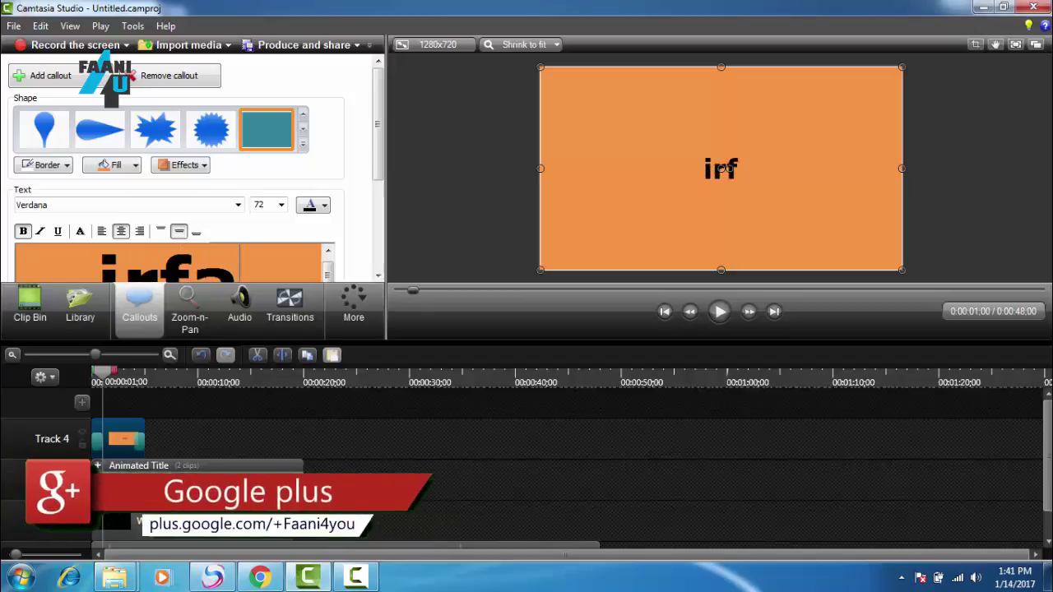
{"action": "type", "text": "n"}
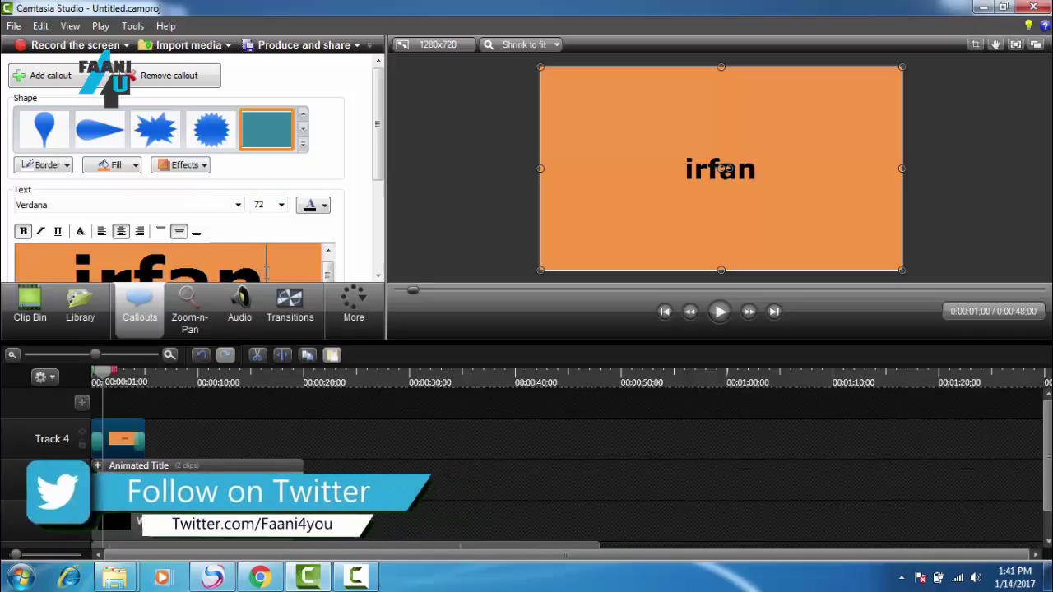
{"action": "left_click_drag", "start_coordinate": [260, 274], "coordinate": [72, 280]}
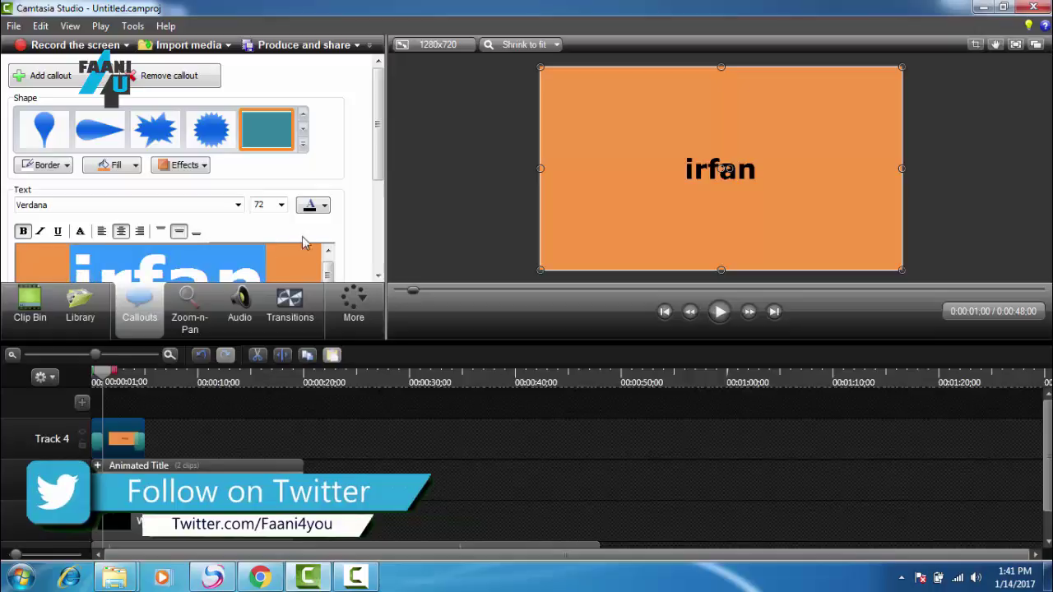
{"action": "left_click", "coordinate": [324, 206]}
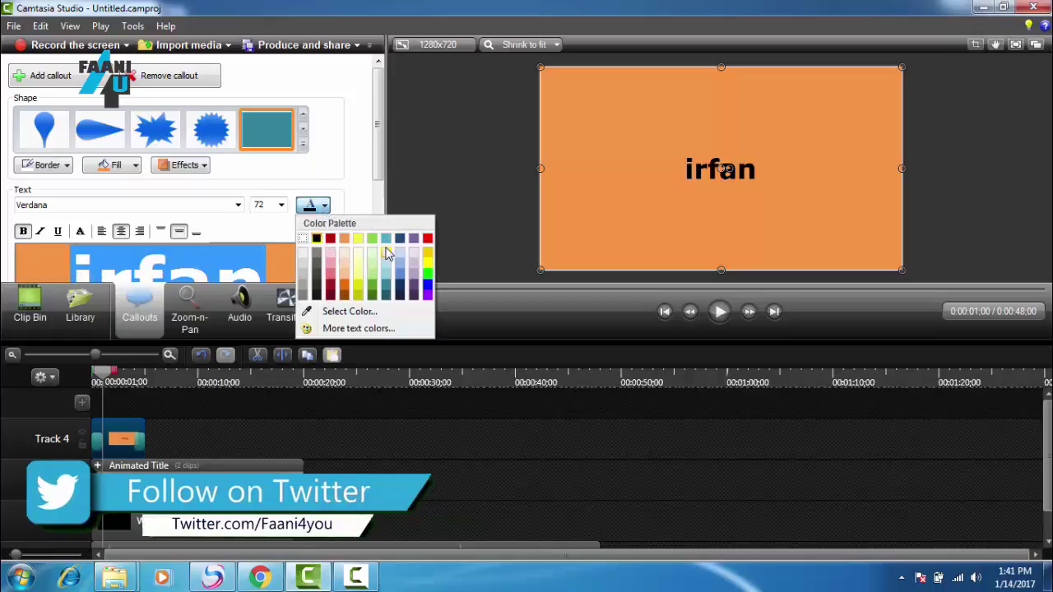
{"action": "left_click", "coordinate": [427, 264]}
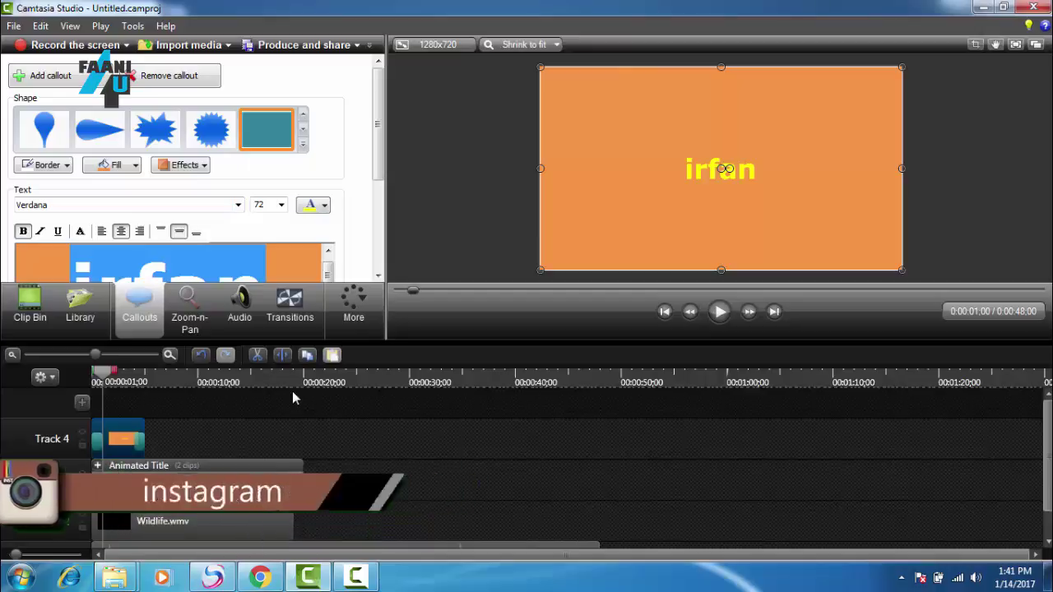
Step: Shrink the orange title to a small box around its text in the lower-left corner of the video frame
{"action": "left_click_drag", "start_coordinate": [541, 67], "coordinate": [582, 255]}
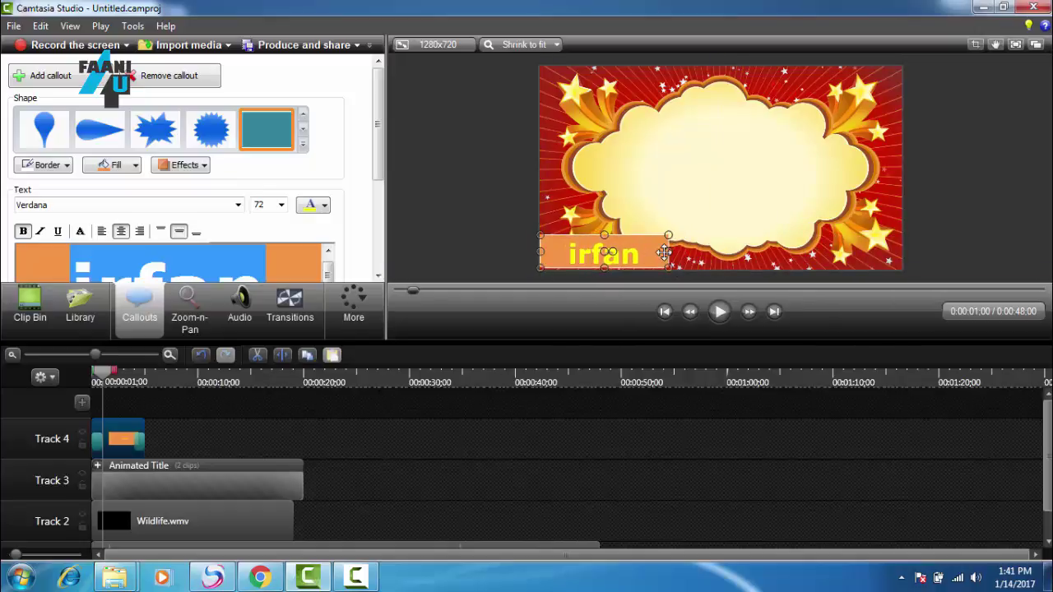
{"action": "left_click_drag", "start_coordinate": [667, 252], "coordinate": [625, 251]}
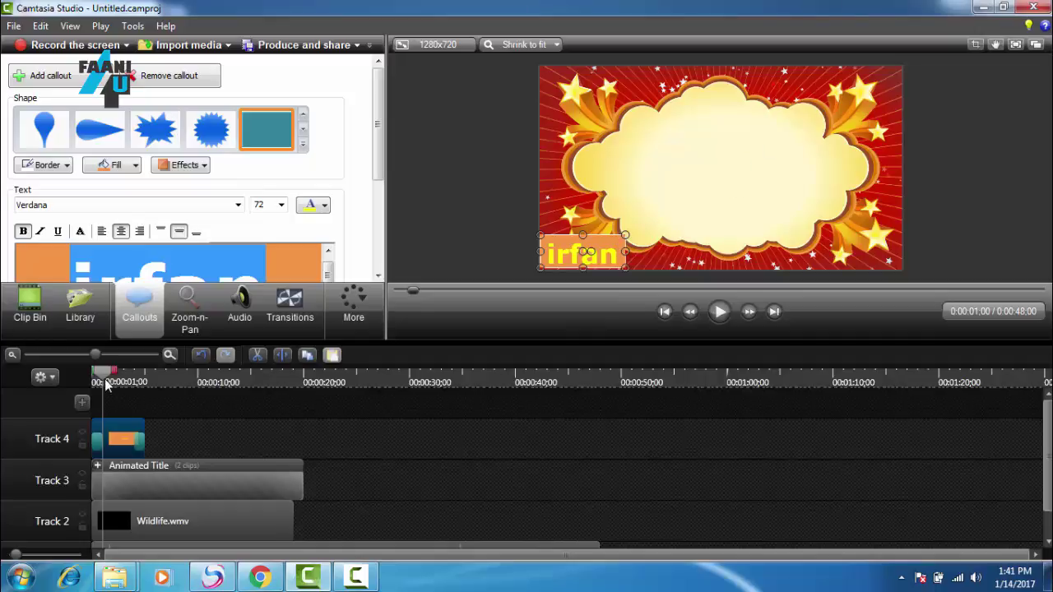
Step: Play the first few seconds of the timeline from the start to check the orange title over the animated title
{"action": "left_click_drag", "start_coordinate": [105, 378], "coordinate": [88, 378]}
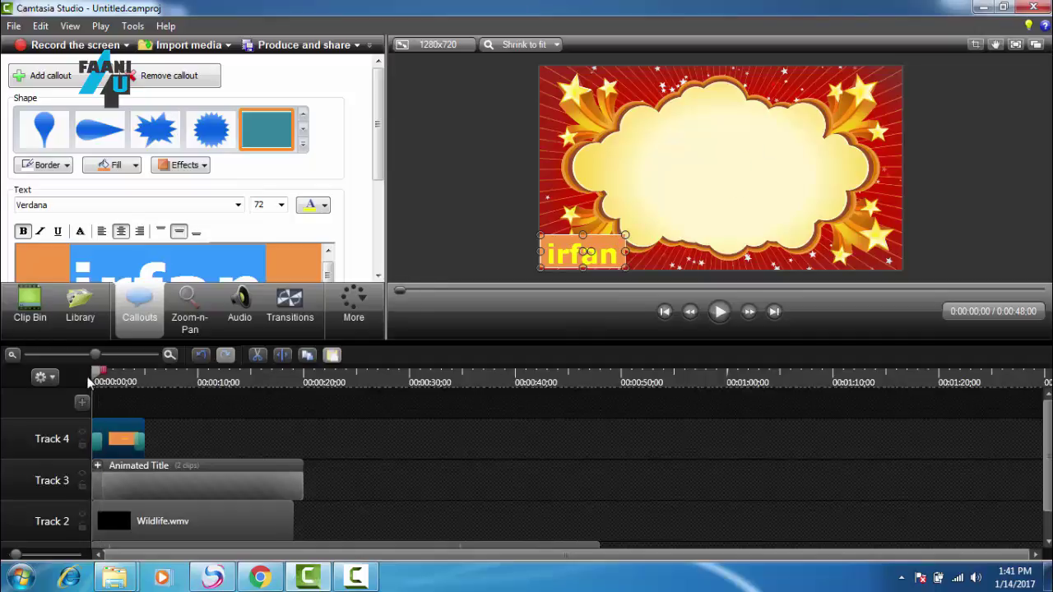
{"action": "left_click", "coordinate": [717, 312]}
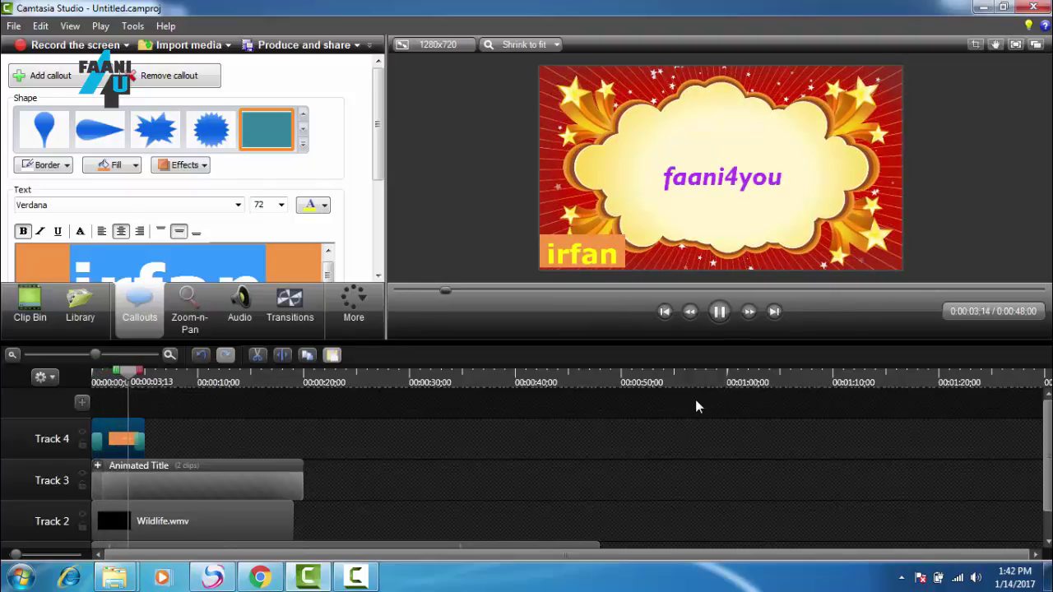
{"action": "left_click", "coordinate": [717, 311]}
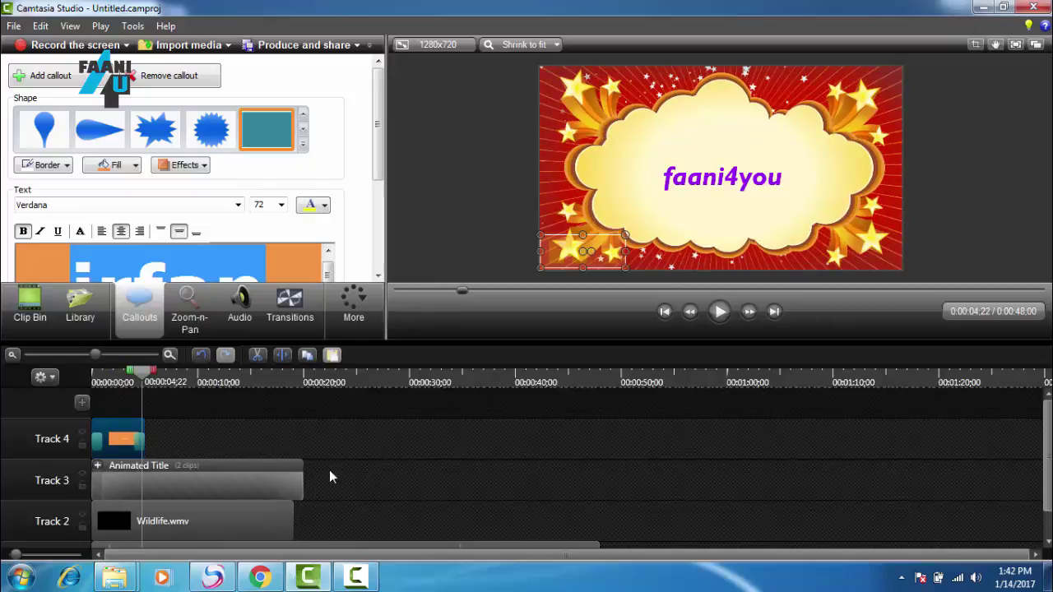
Step: Trim the Animated Title group to end with Wildlife.wmv, and extend the orange title on Track 4 to the same end point
{"action": "left_click_drag", "start_coordinate": [302, 482], "coordinate": [284, 485]}
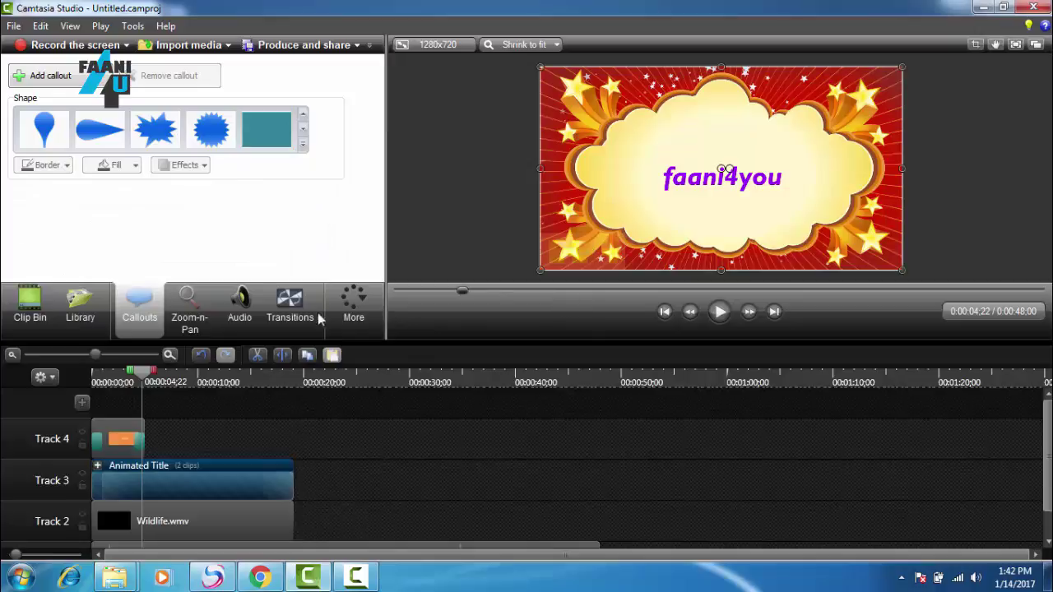
{"action": "left_click", "coordinate": [134, 375]}
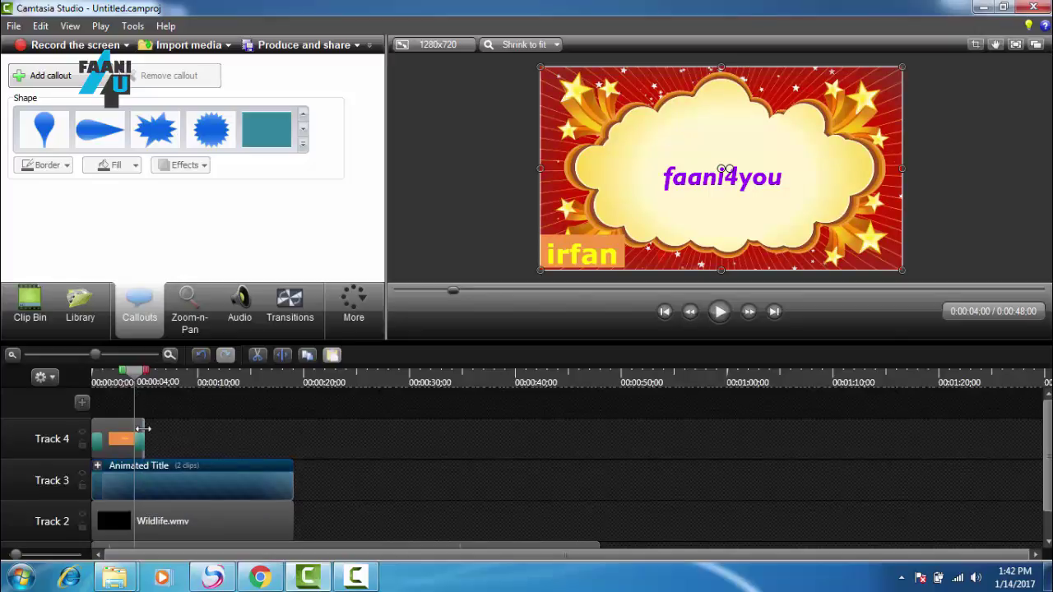
{"action": "left_click_drag", "start_coordinate": [144, 428], "coordinate": [292, 437]}
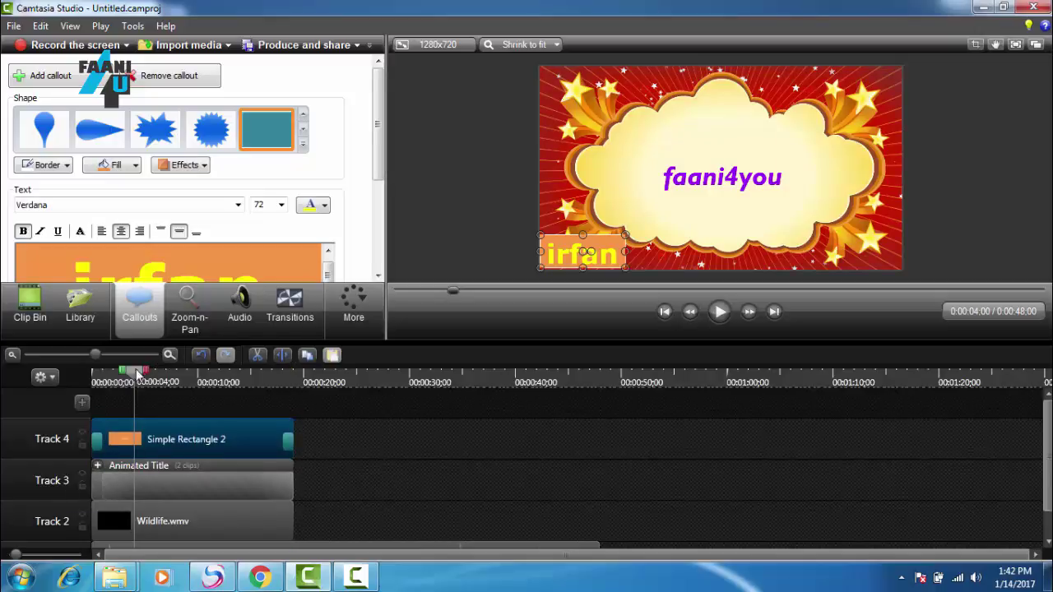
Step: Play the timeline from the start past ten seconds to check the extended orange title
{"action": "left_click_drag", "start_coordinate": [134, 372], "coordinate": [81, 382]}
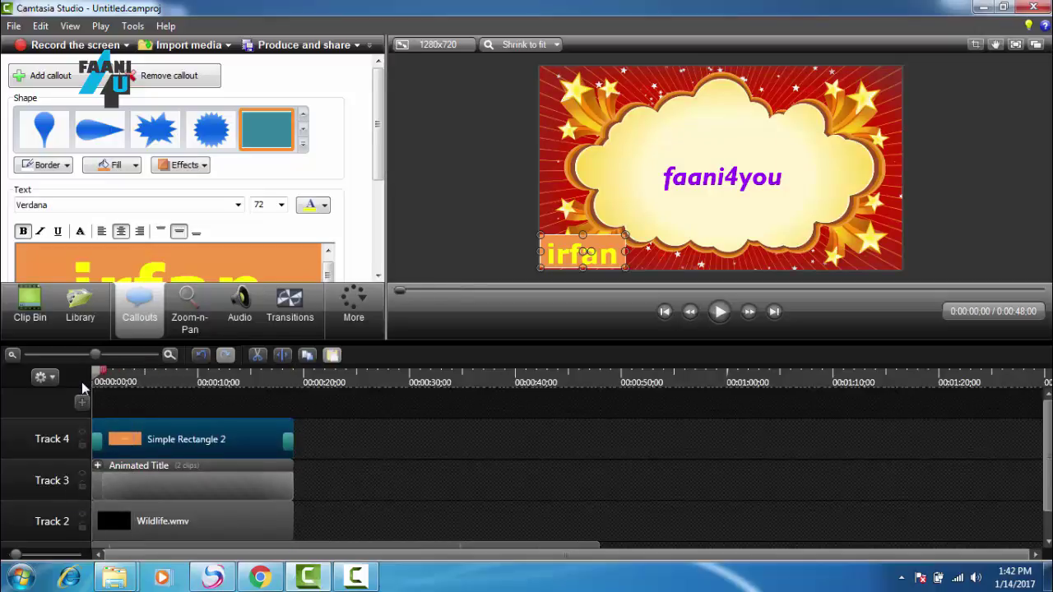
{"action": "left_click", "coordinate": [720, 311]}
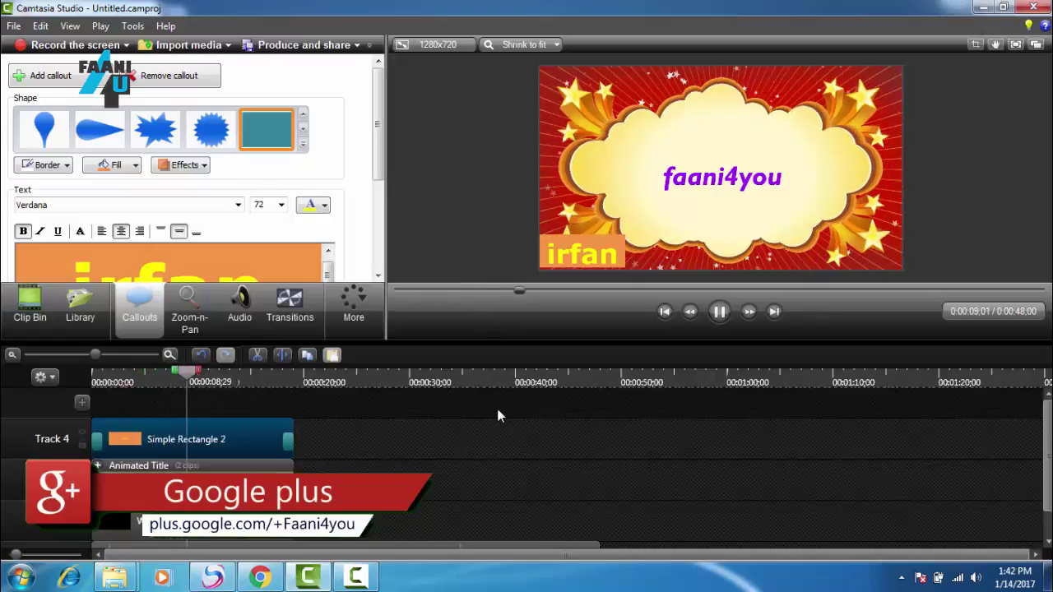
{"action": "left_click", "coordinate": [718, 312]}
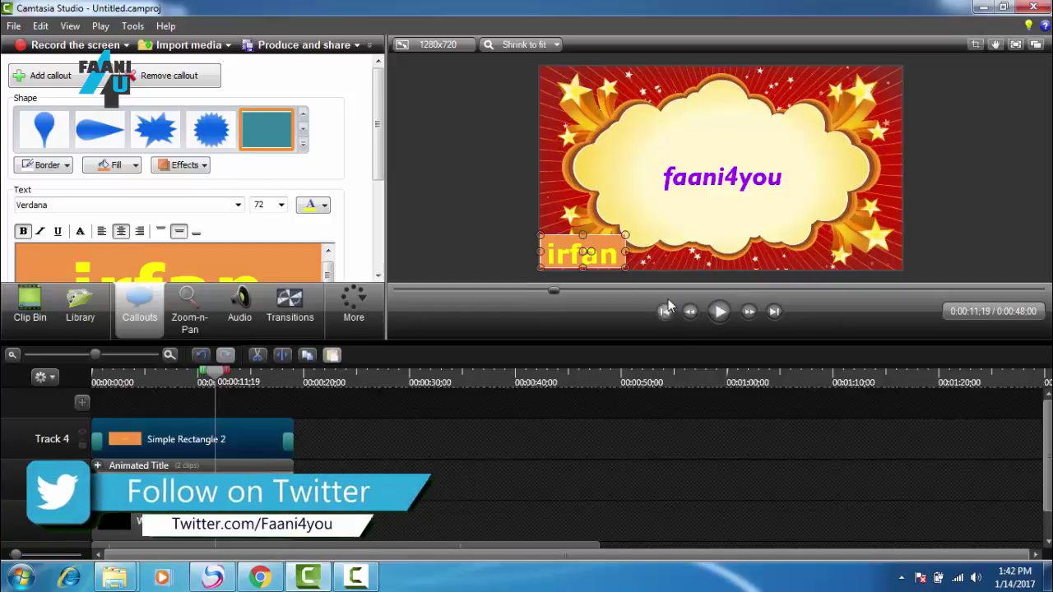